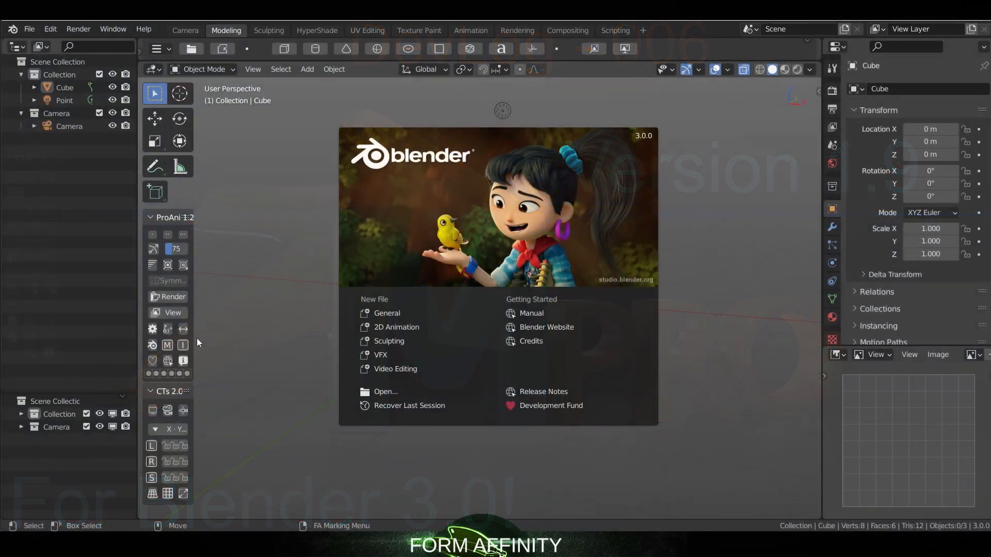
- Dismiss the startup splash to reveal the default cube scene
left_click(256, 215)
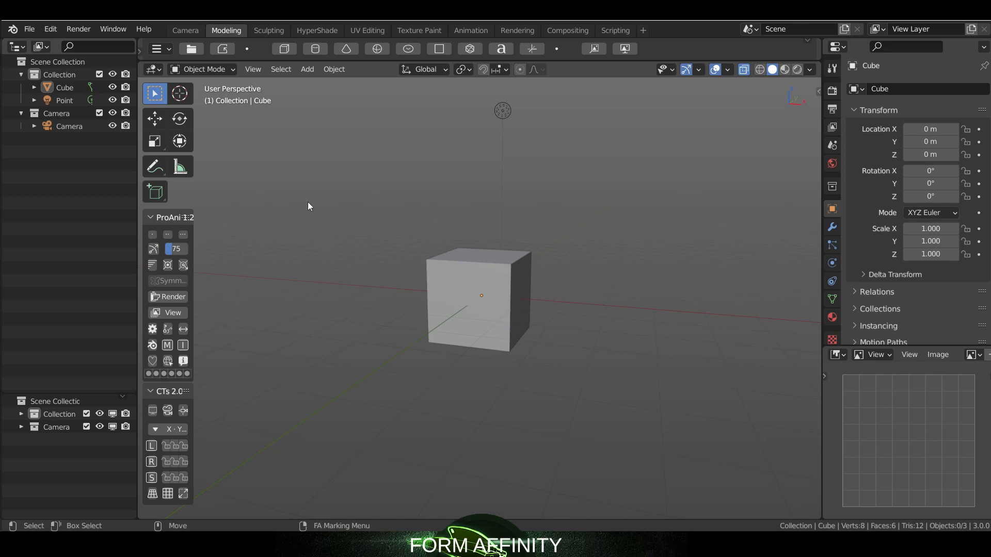
- Load the Edit Poly shelf, then switch back to the Polygons shelf
left_click(166, 51)
left_click(159, 49)
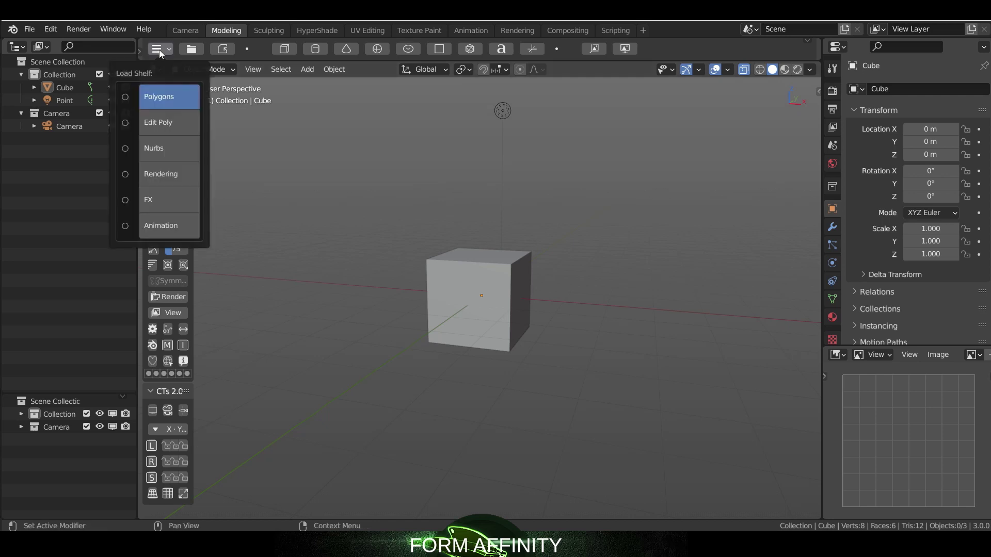
left_click(172, 123)
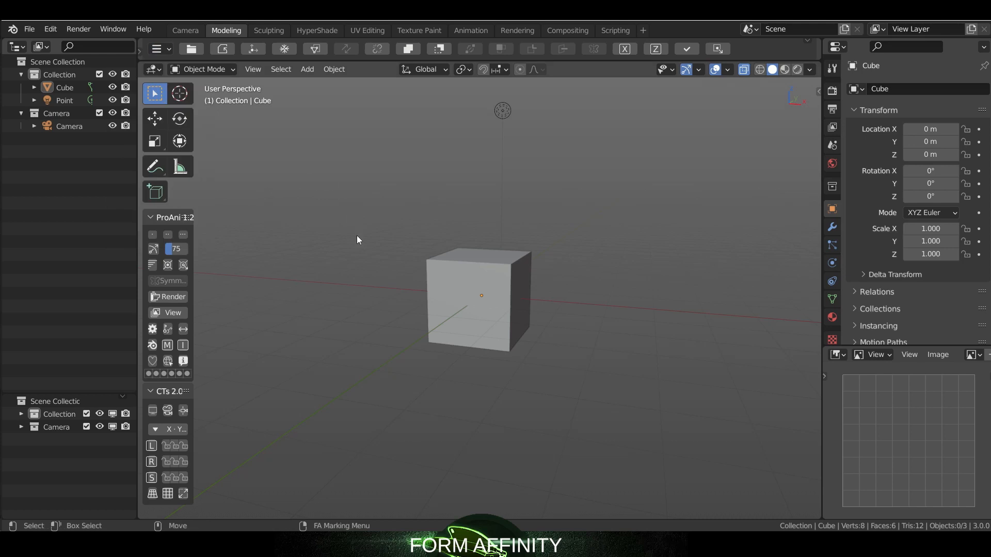
left_click(170, 48)
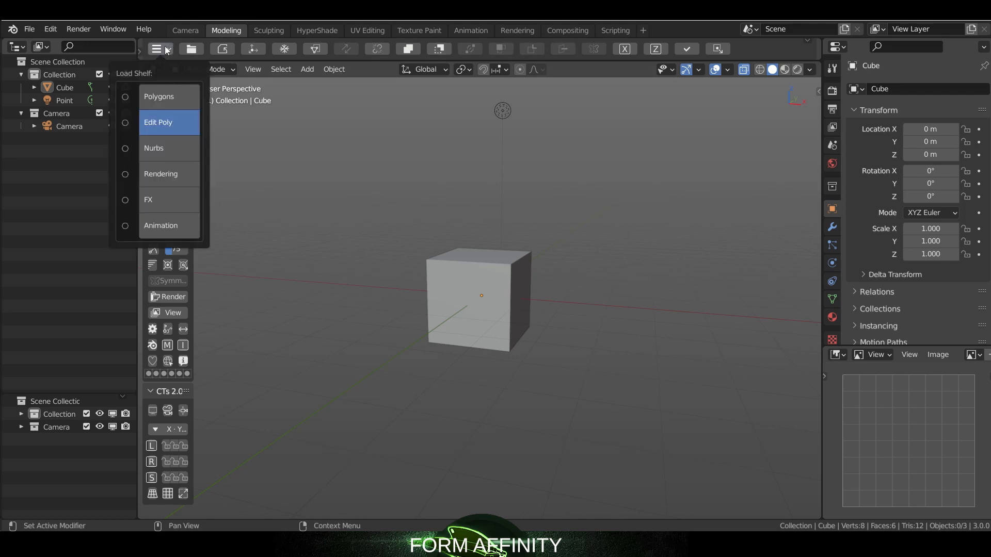
left_click(178, 94)
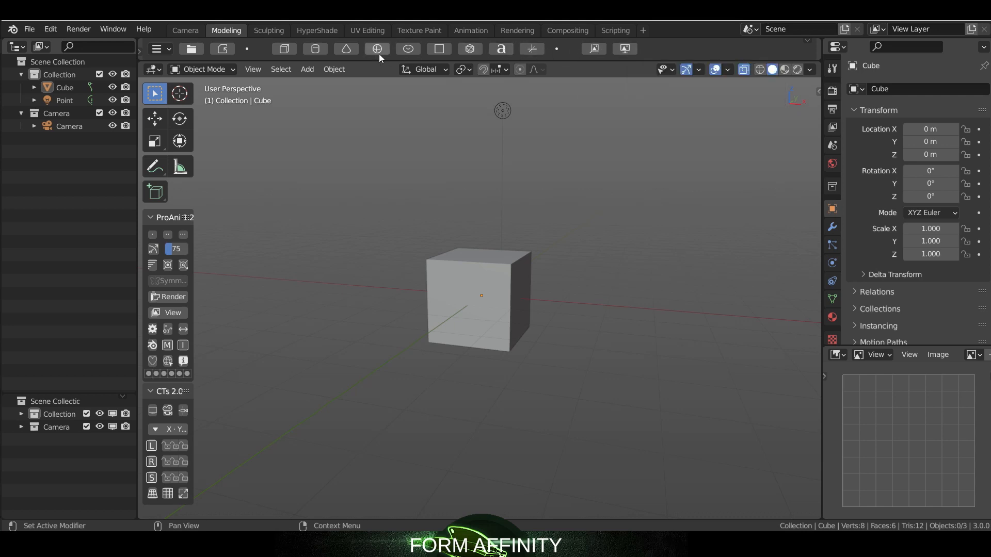
- Load the Edit Poly shelf again and browse the shelf list
left_click(163, 49)
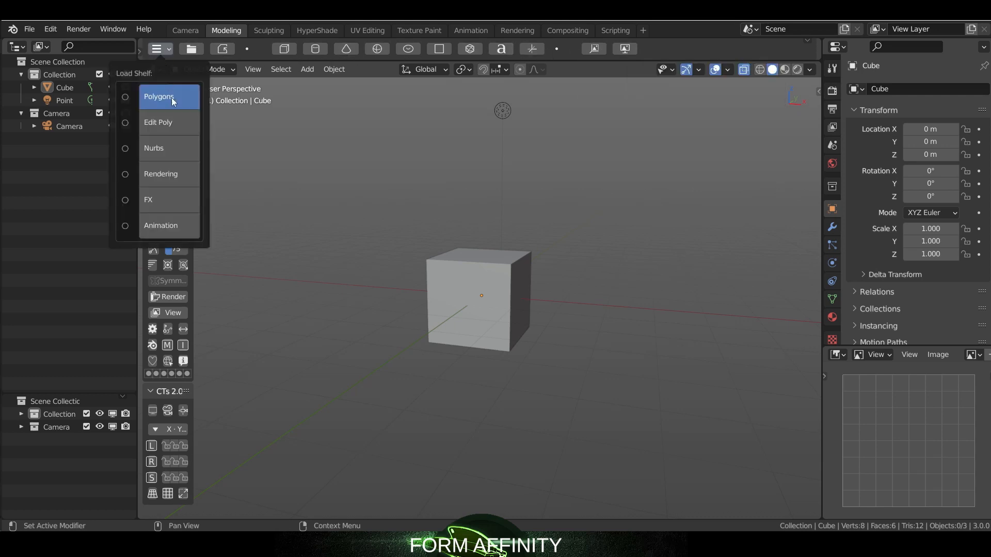
left_click(172, 122)
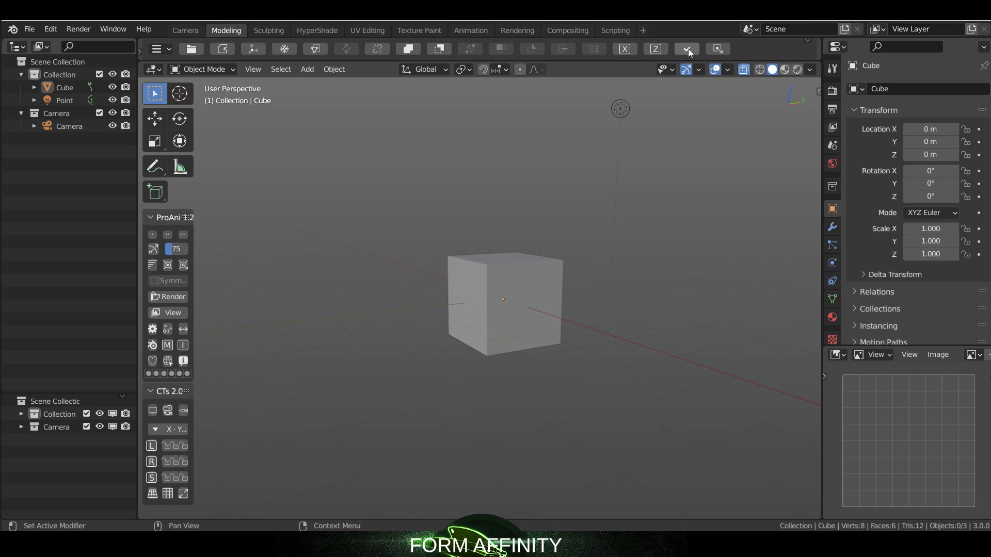
left_click(170, 49)
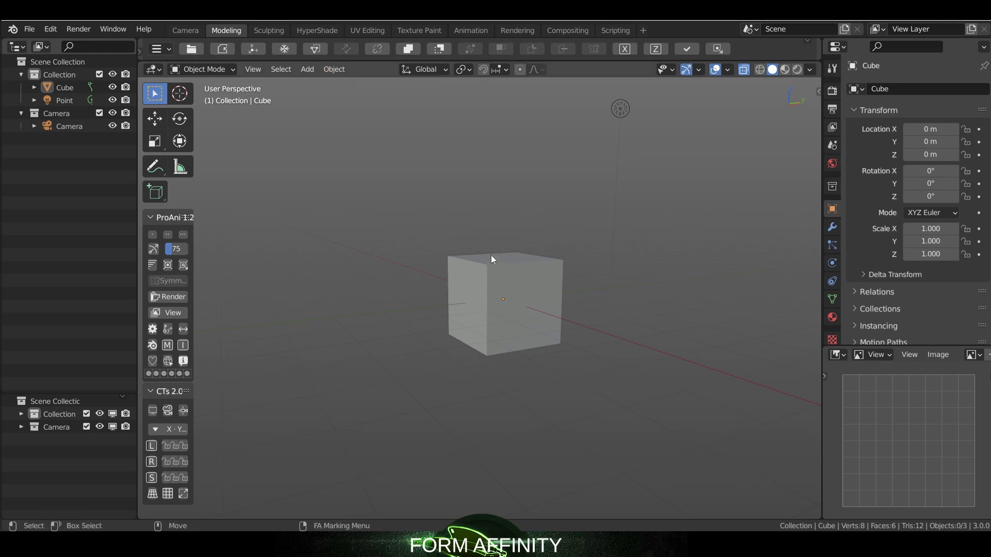
- Apply a Delta Transfer modifier to the cube, inspect it, then delete it
left_click(477, 265)
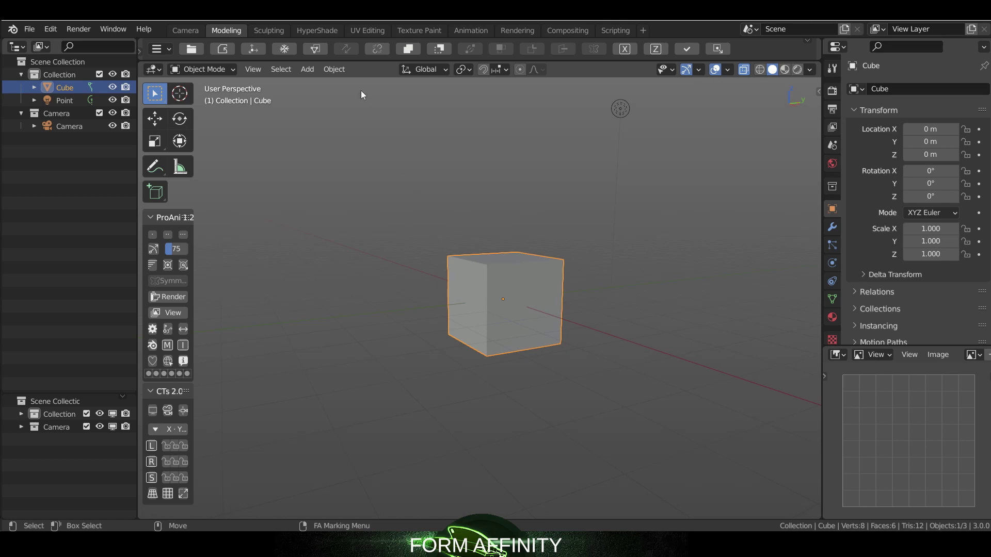
left_click(318, 52)
left_click(832, 227)
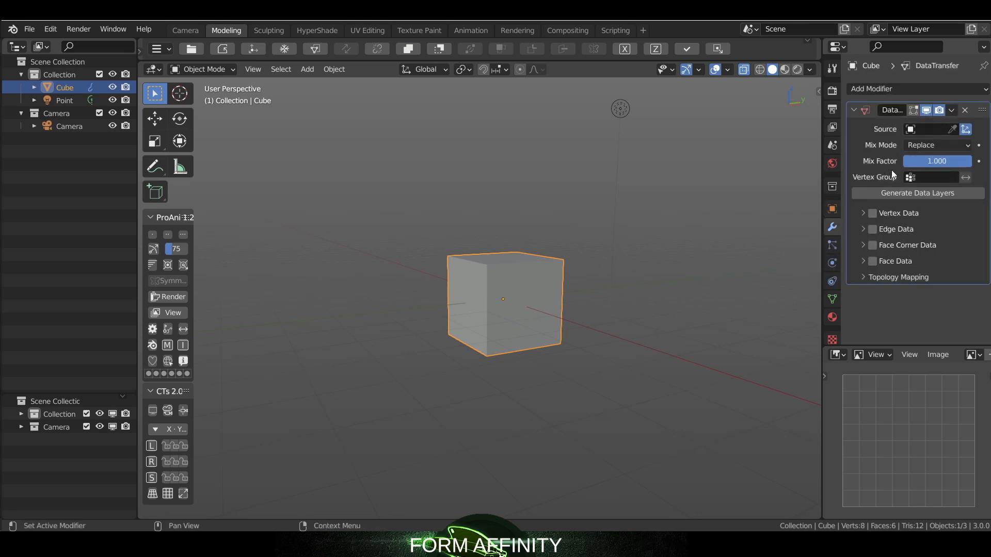
left_click(965, 111)
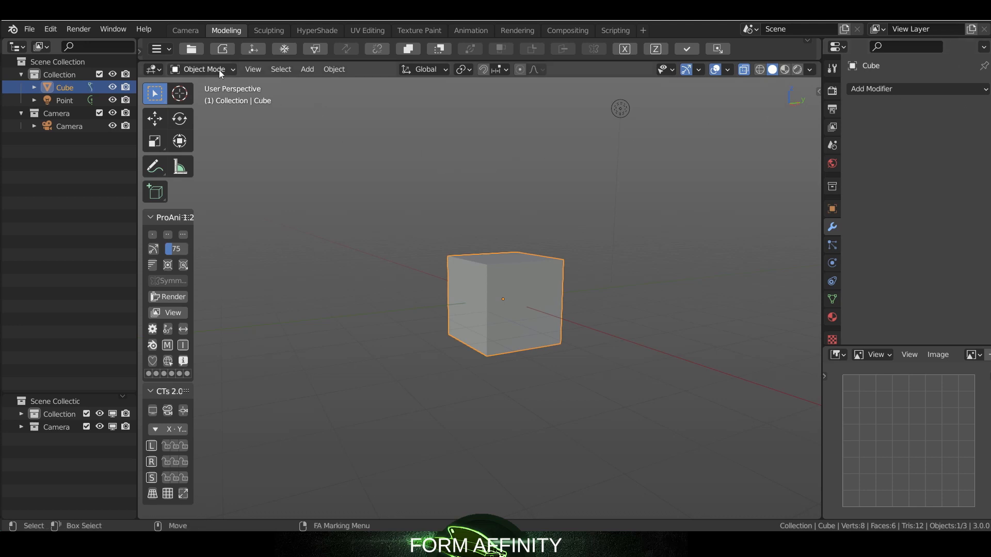
- Reload the Edit Poly shelf
left_click(159, 49)
left_click(176, 123)
- Deselect the cube and use the FA Quad Menu to view it from the right, then the front
left_click(382, 189)
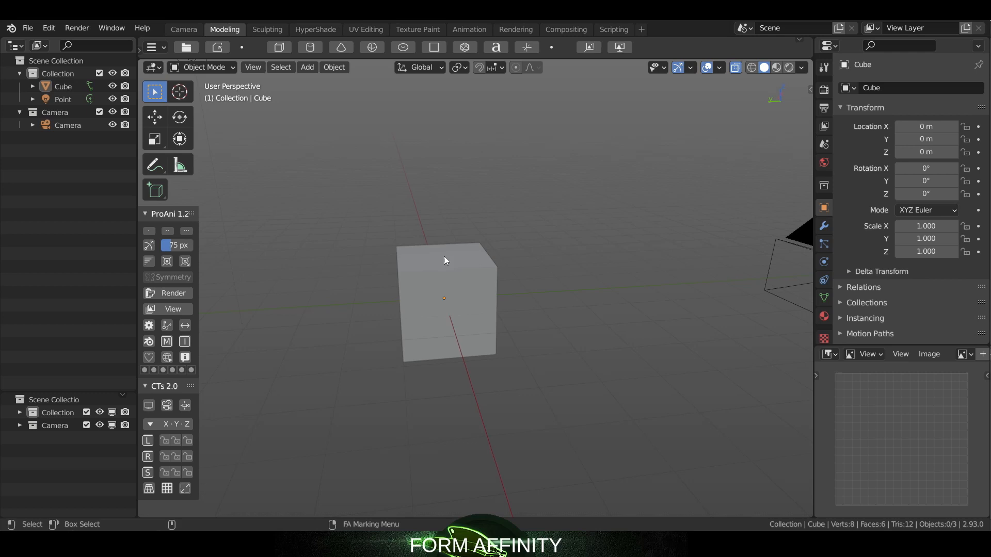
left_click(460, 252)
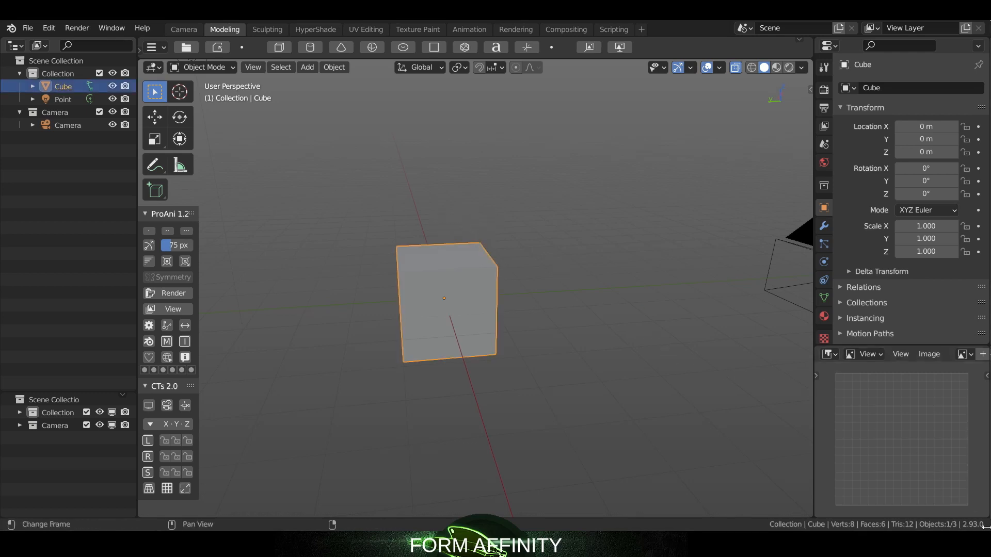
left_click_drag(516, 223, 512, 280)
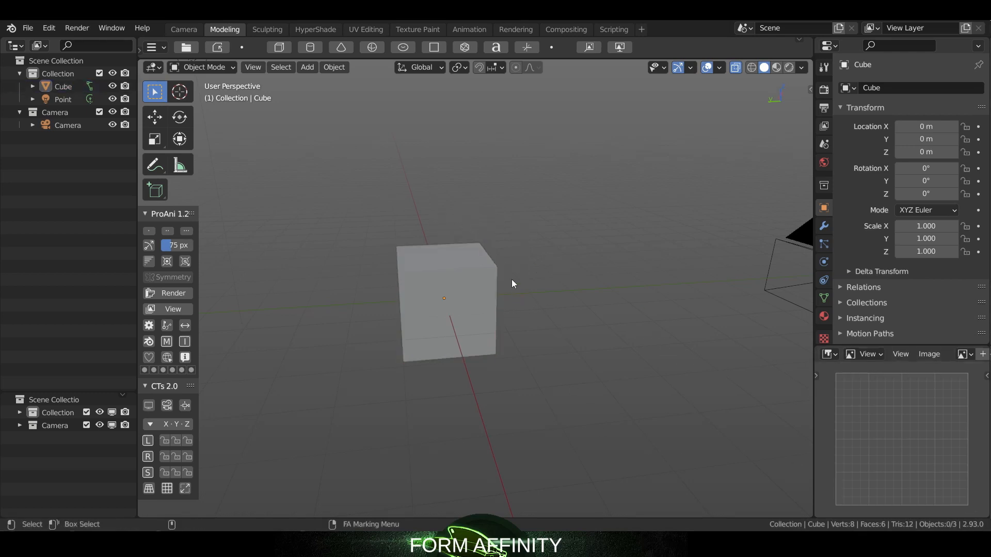
middle_click_drag(512, 280, 490, 224)
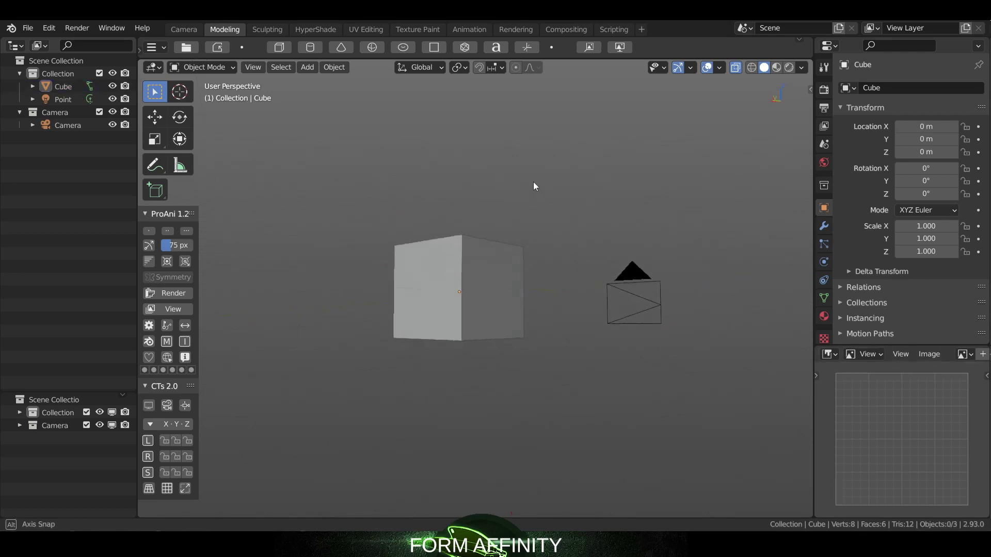
right_click(533, 215)
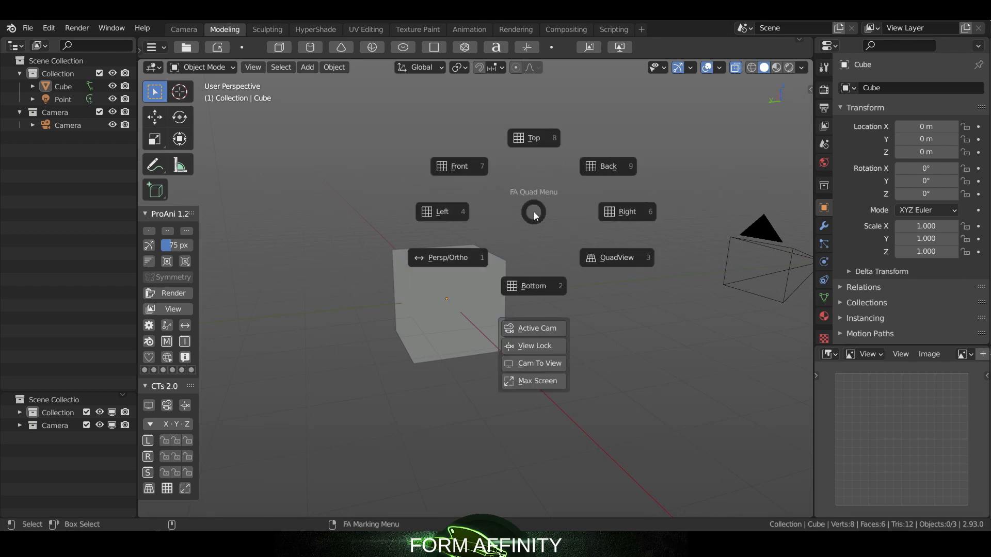
left_click(622, 209)
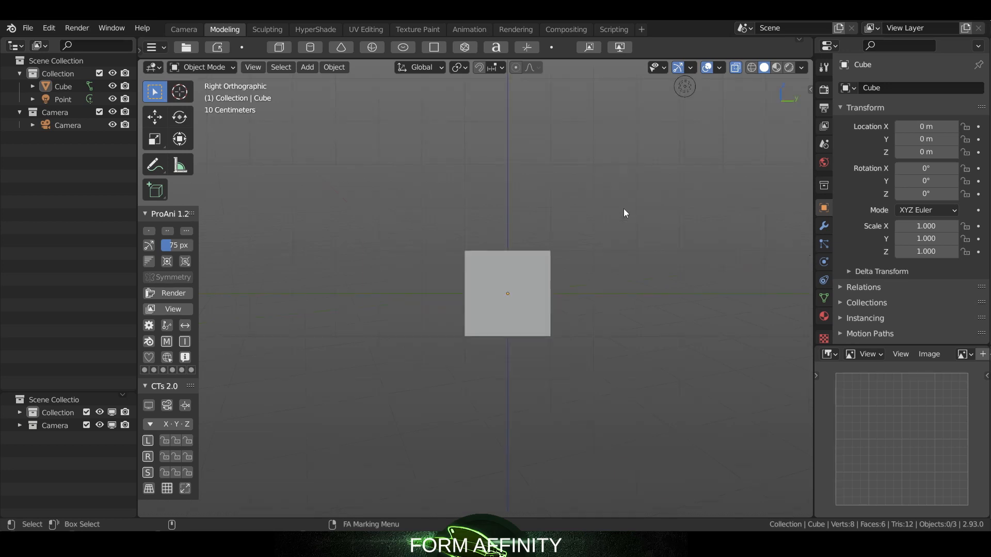
right_click(546, 217)
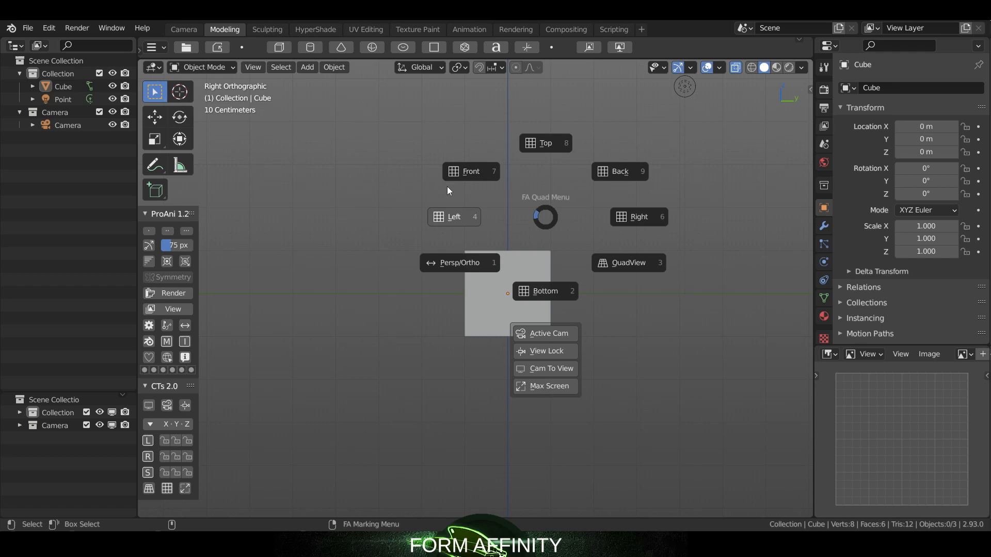
left_click(458, 170)
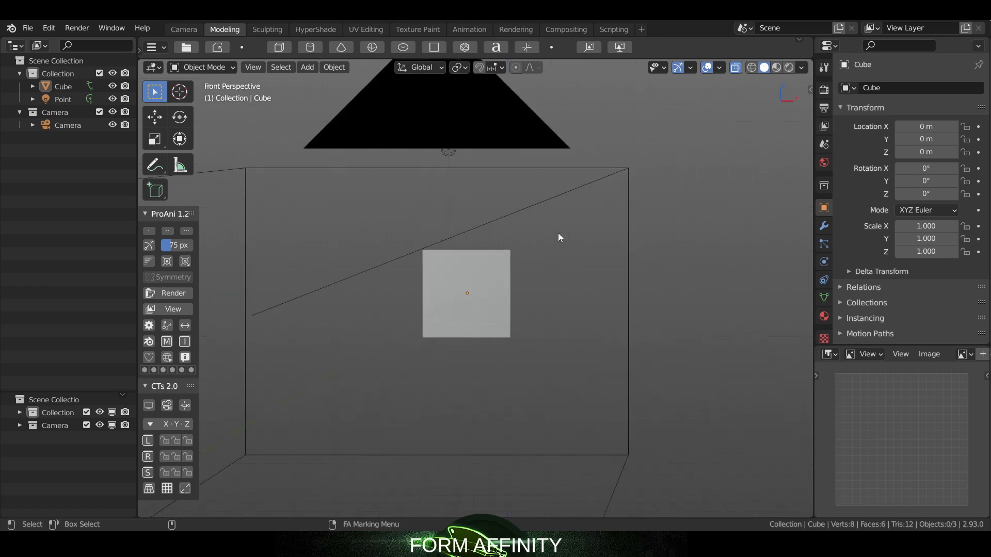
- Switch the viewport to the left view, then the back view, via the quad menu
middle_click_drag(531, 199, 477, 237)
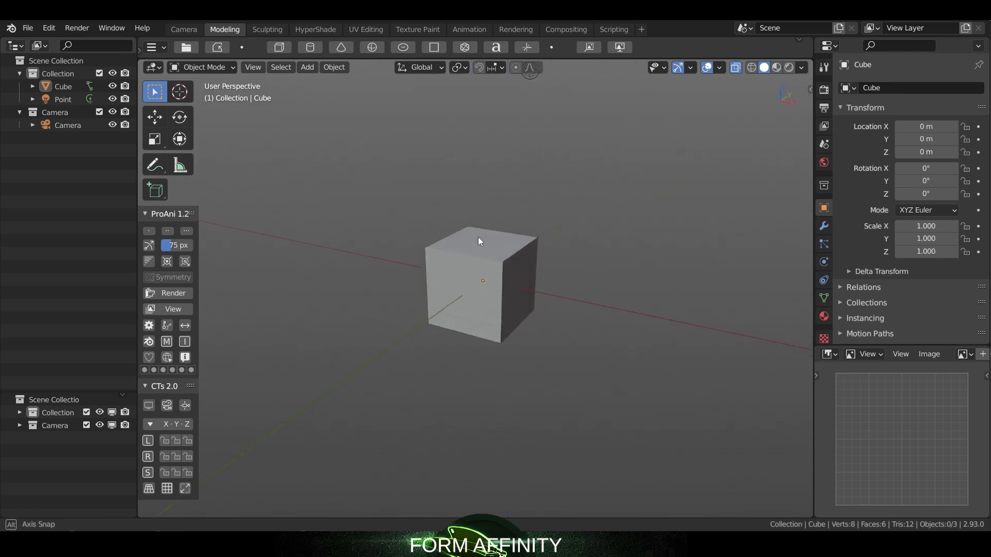
right_click(491, 211)
left_click(406, 209)
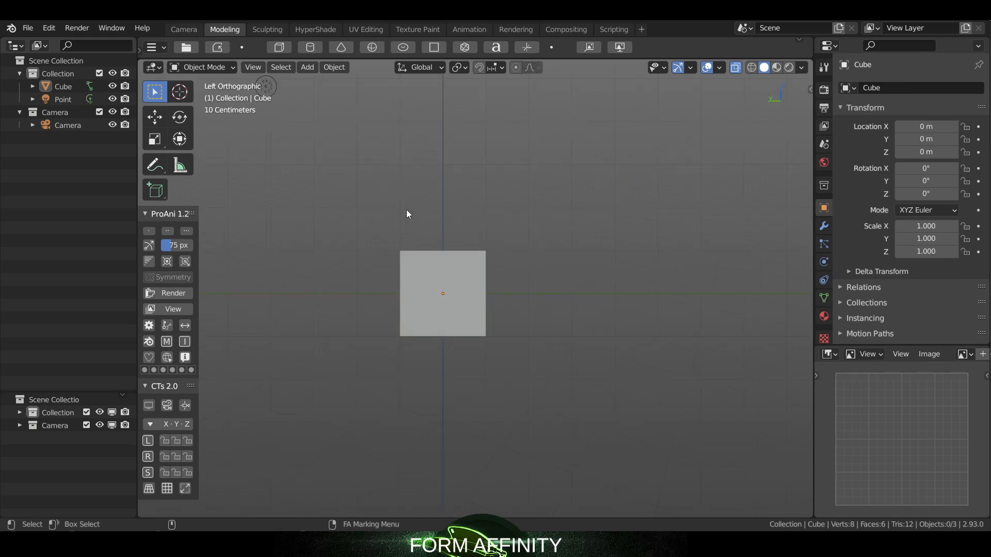
right_click(473, 206)
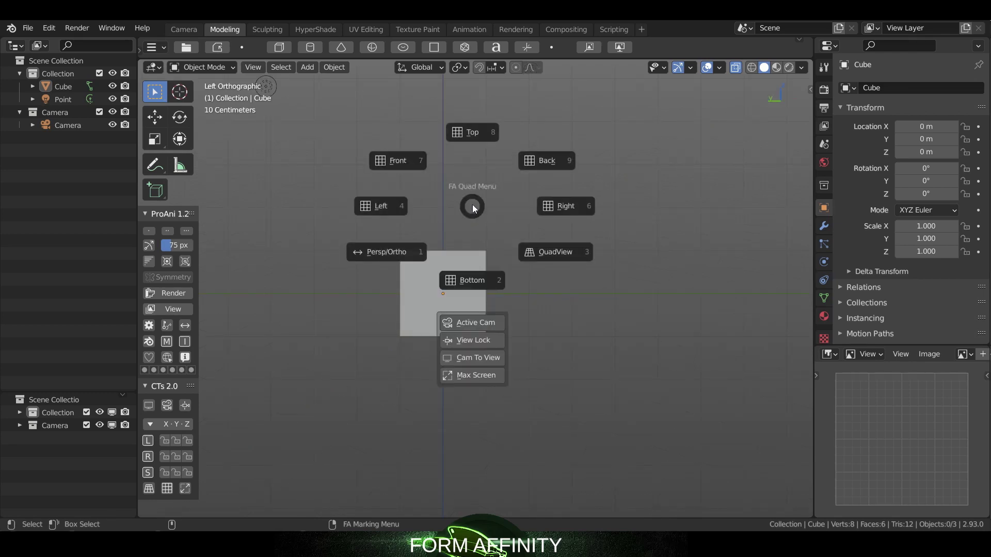
left_click(535, 162)
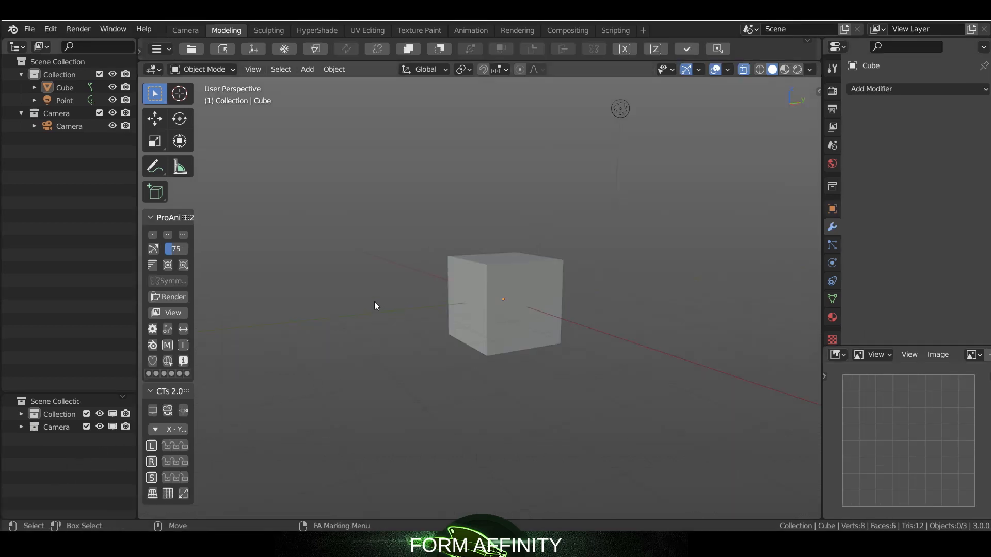
- Cycle the viewport through right, left, top, back and front views with the grave-key pie menu
key("grave")
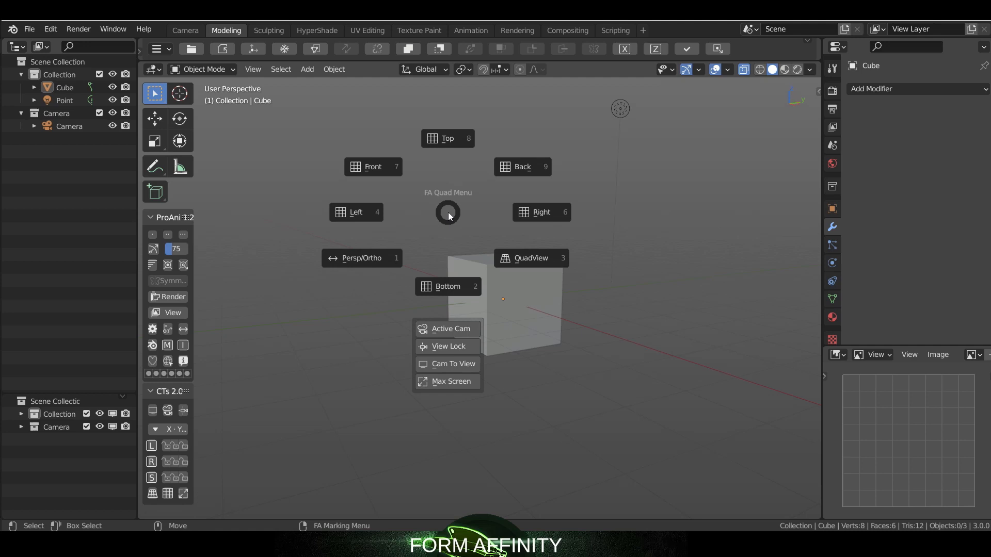
left_click(555, 211)
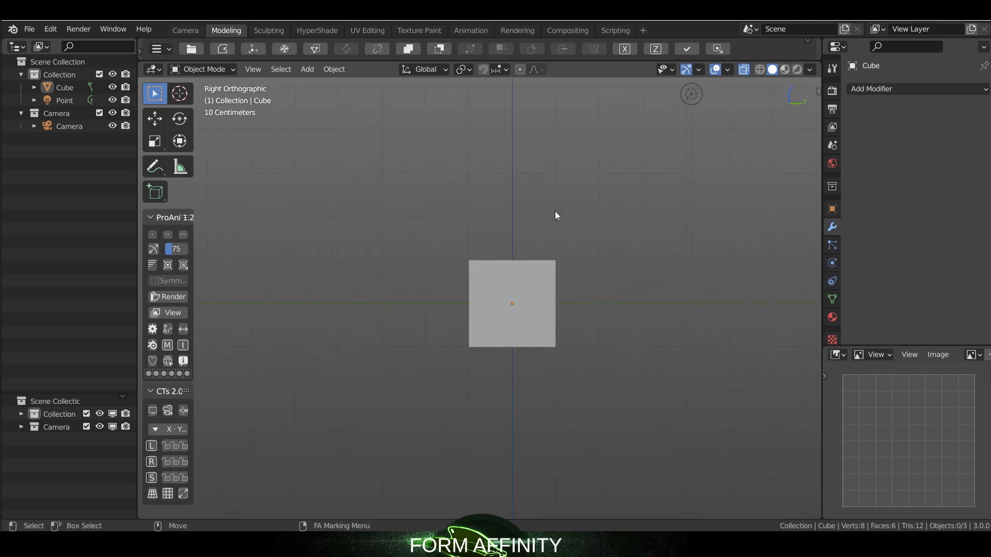
key("grave")
left_click(465, 211)
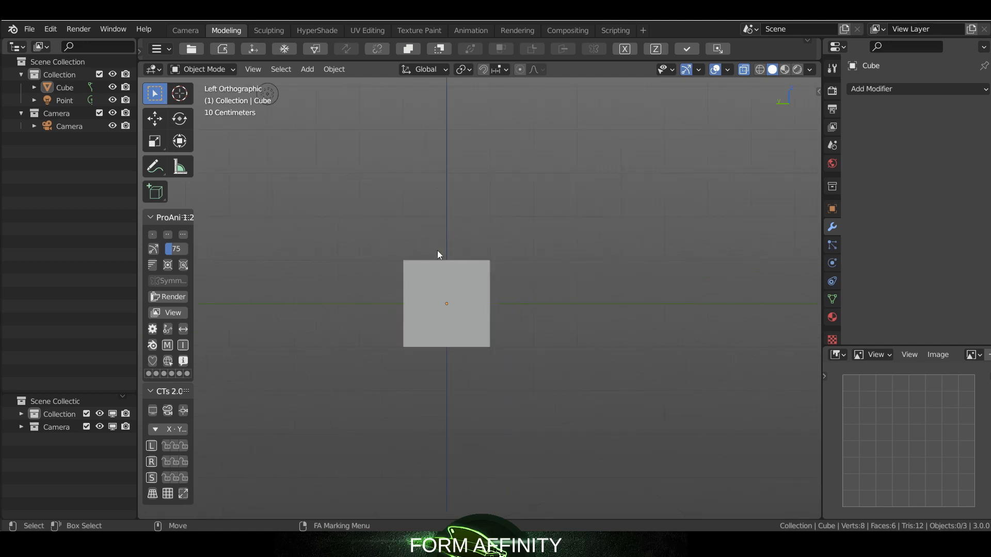
key("grave")
left_click(507, 170)
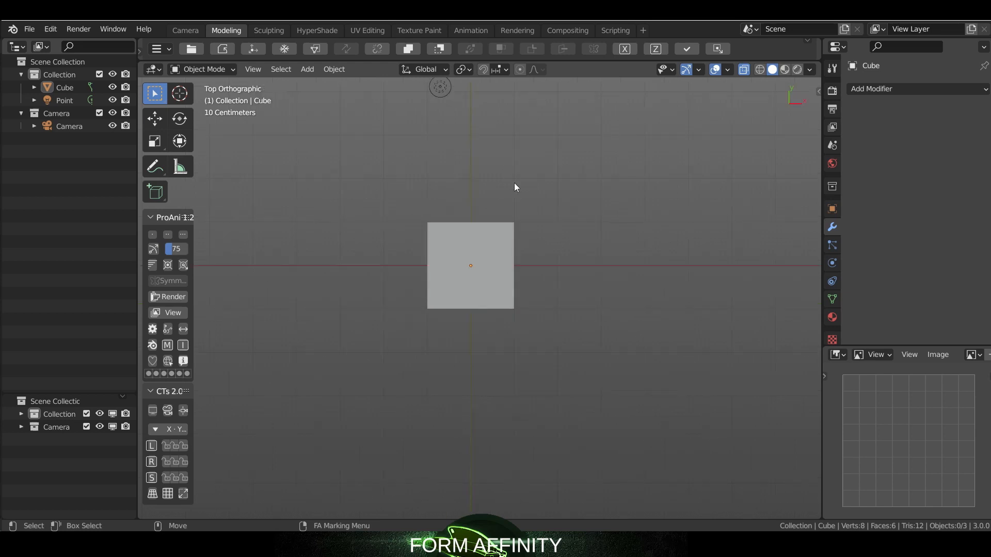
key("grave")
left_click(564, 170)
key("grave")
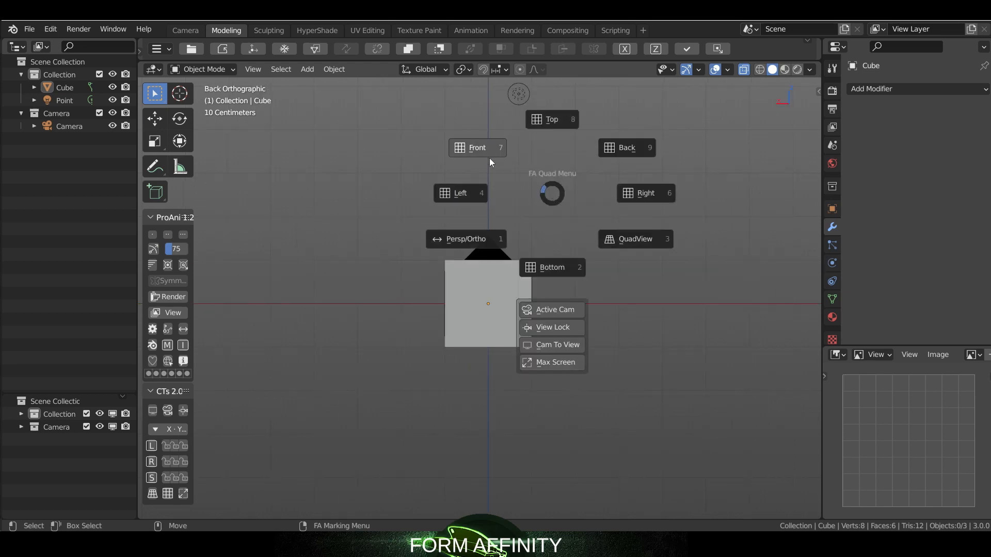
left_click(485, 188)
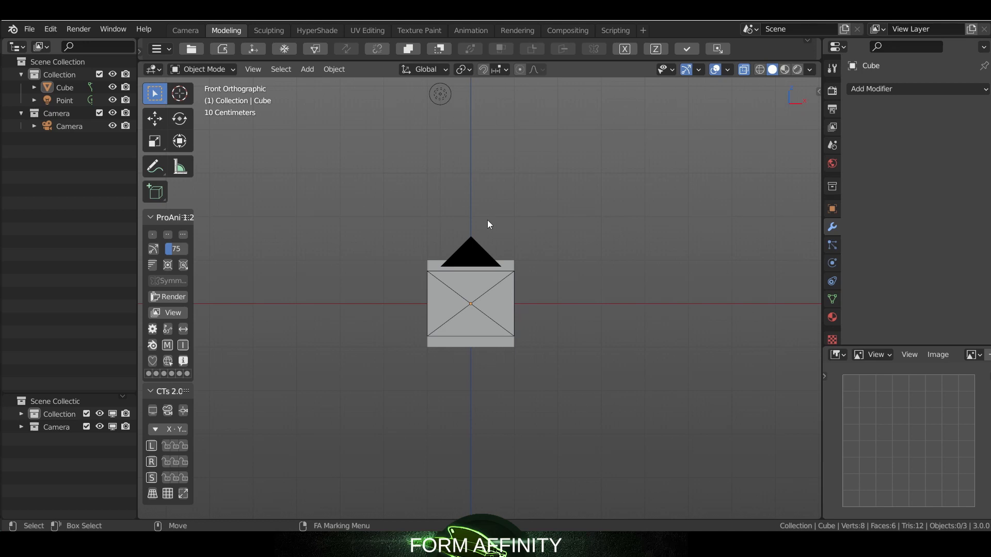
- Toggle the front view to perspective and orbit to see the cube at an angle
key("grave")
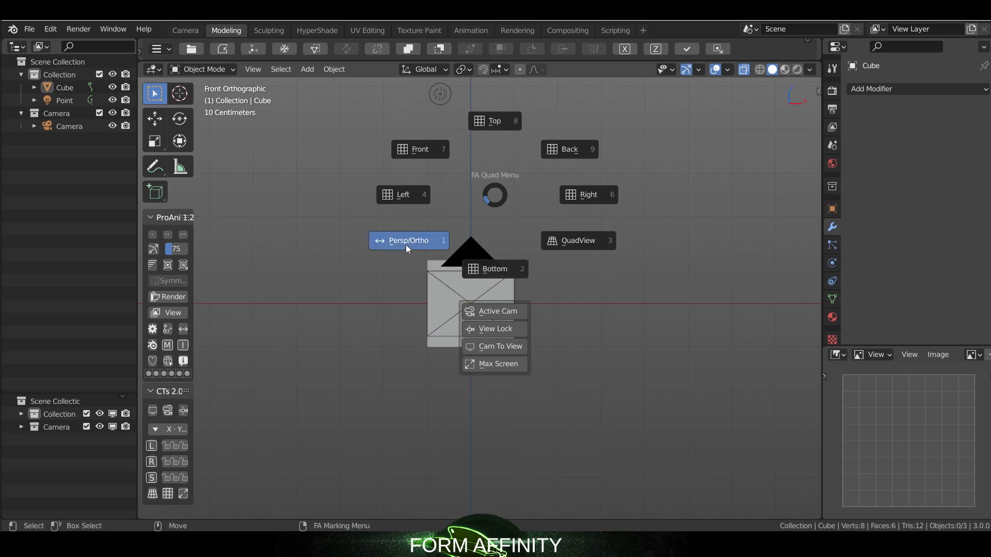
left_click(406, 244)
mouse_move(563, 183)
middle_mouse_down()
mouse_move(606, 266)
mouse_move(634, 201)
middle_mouse_up()
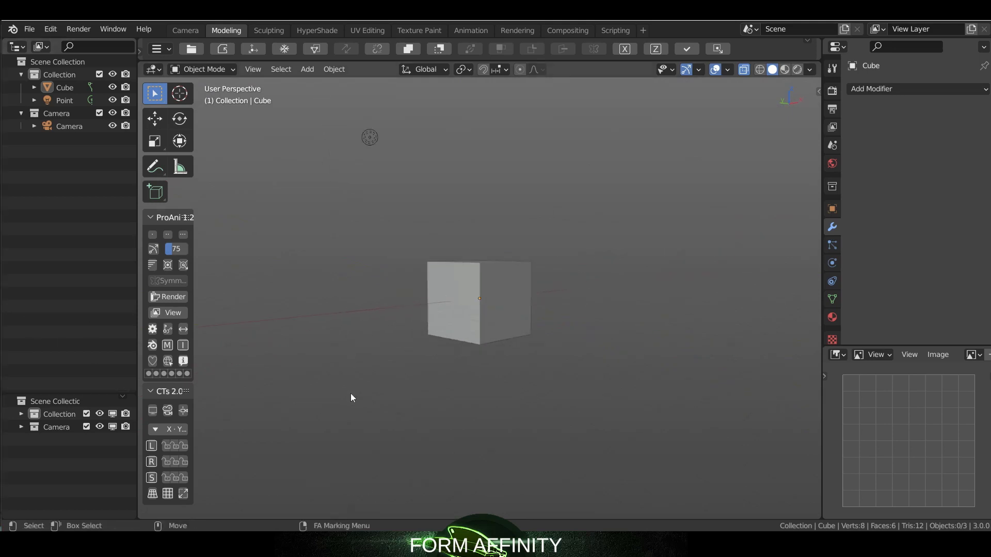
- Split into QuadView, frame the selected cube in all four panes, then return to a single viewport
left_click(154, 496)
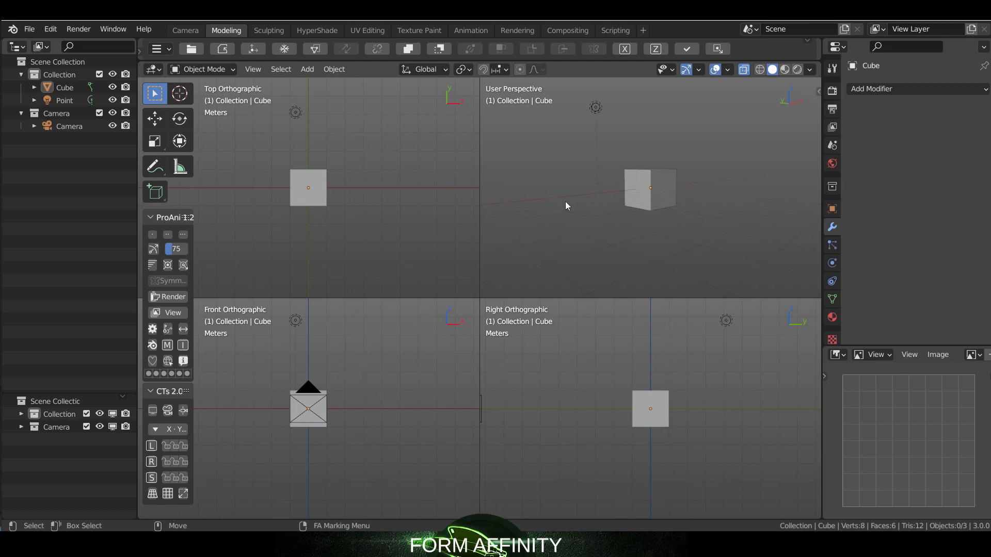
left_click(627, 181)
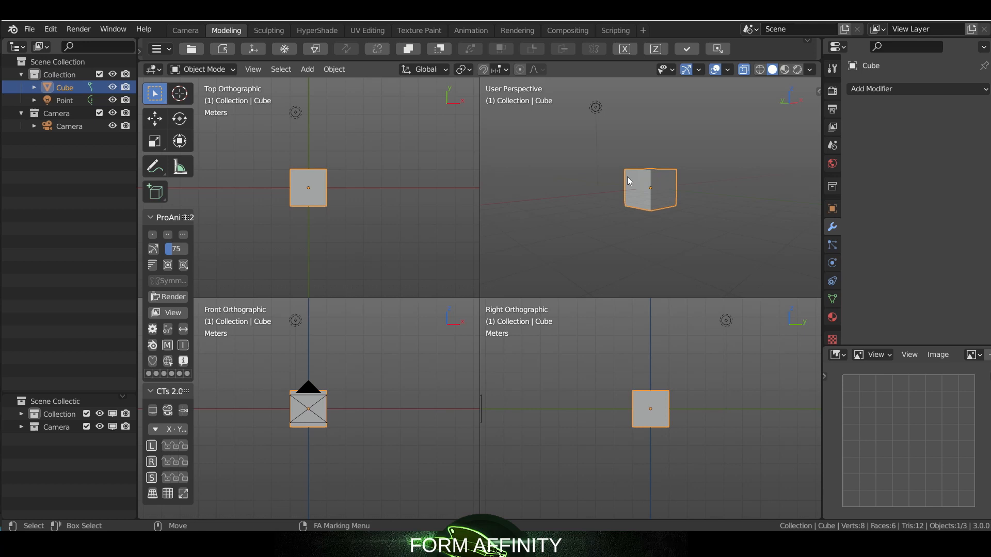
scroll(622, 196, "down", 4)
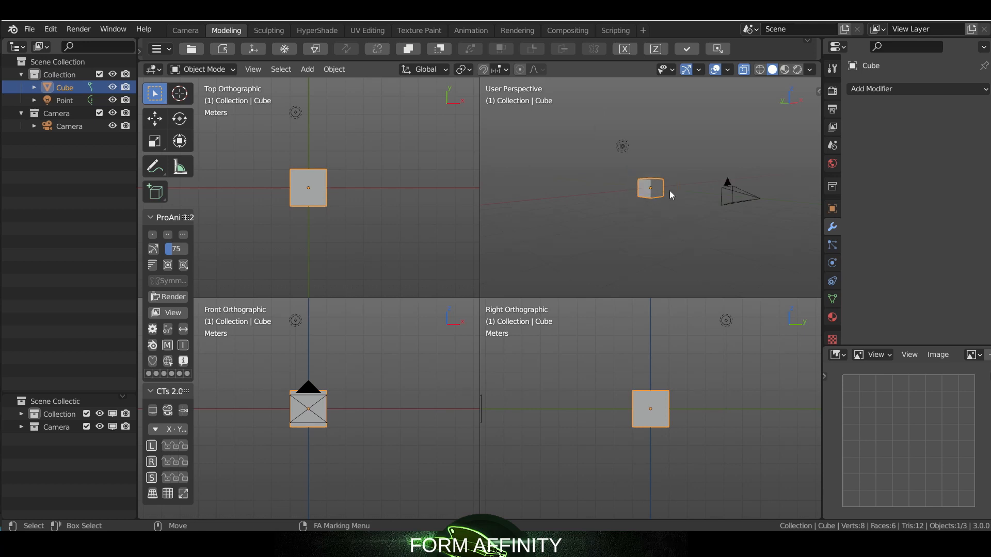
key("KP_Decimal")
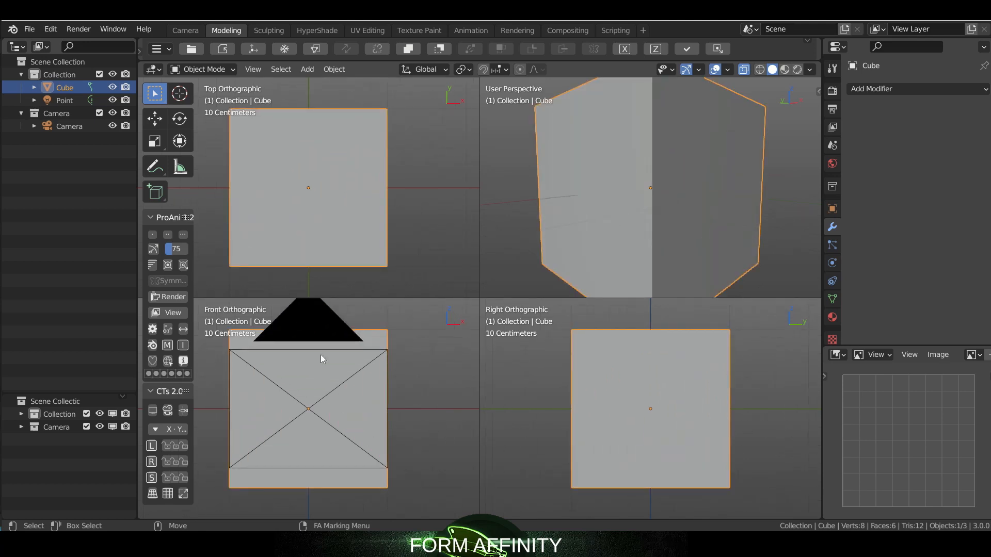
scroll(631, 245, "down", 5)
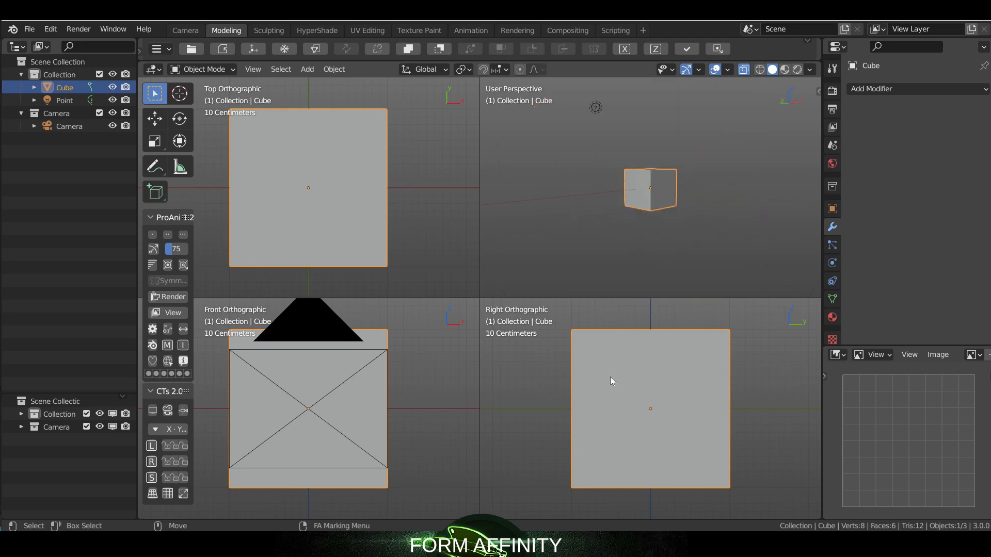
scroll(417, 265, "down", 4)
scroll(428, 356, "down", 4)
scroll(601, 322, "down", 10)
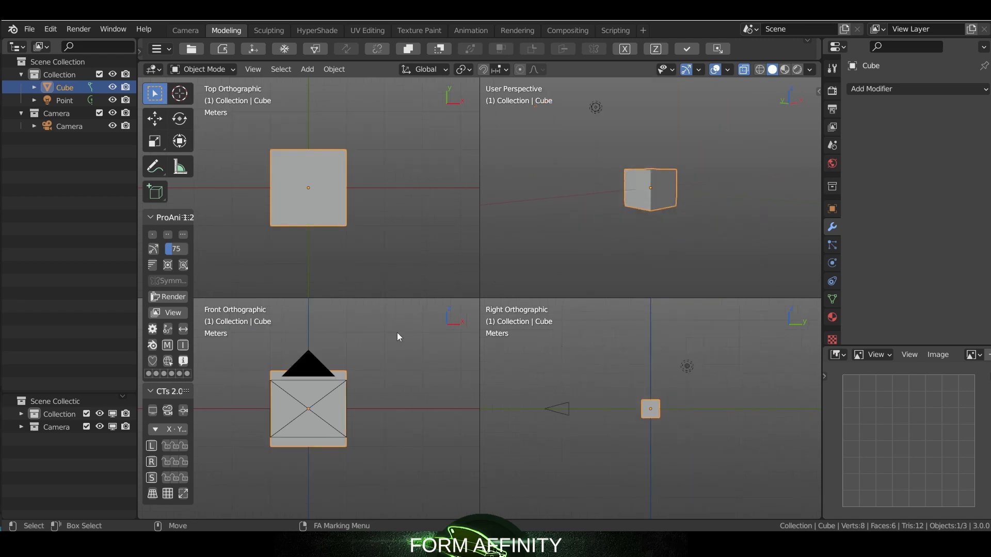
scroll(398, 336, "down", 5)
scroll(391, 255, "down", 5)
key("ctrl+KP_Decimal")
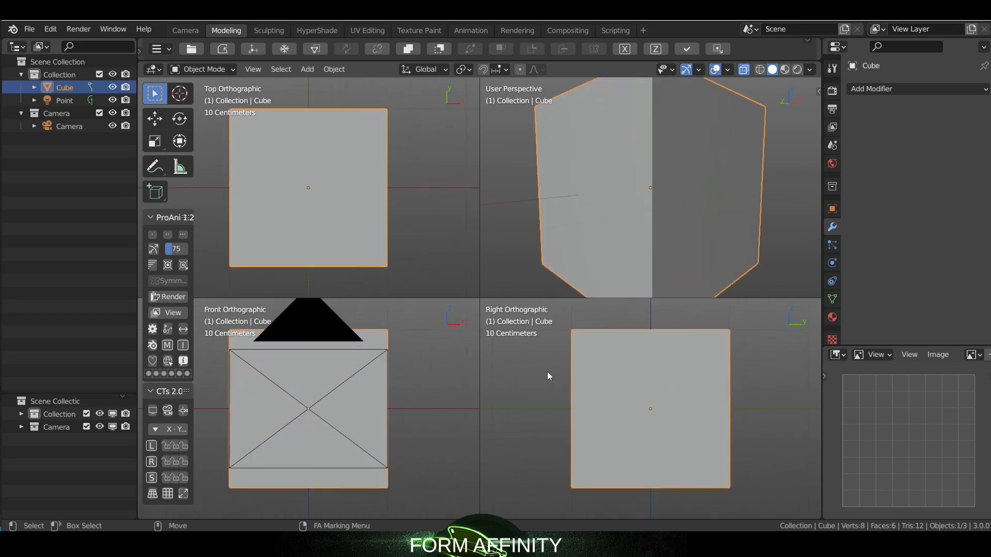
scroll(522, 259, "down", 5)
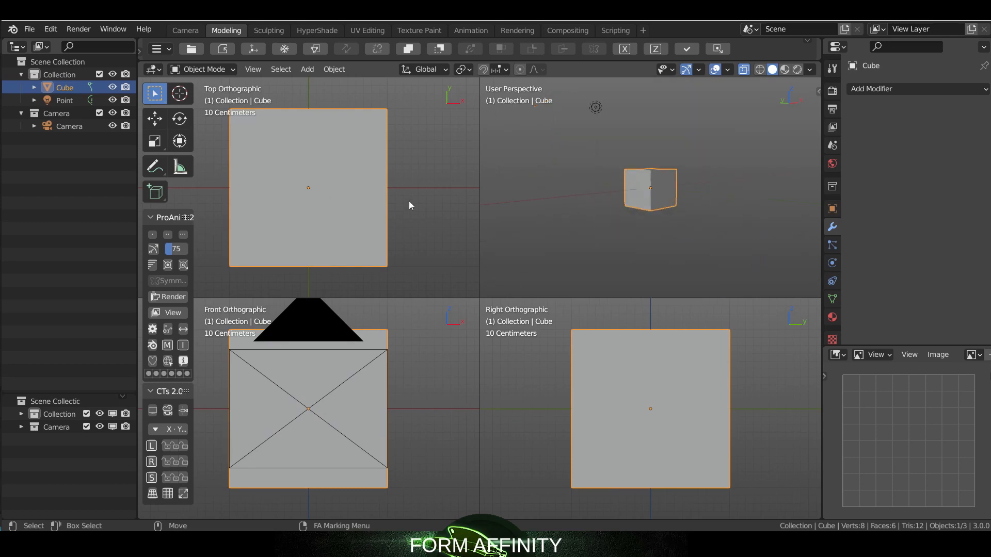
scroll(409, 202, "down", 6)
scroll(396, 355, "down", 5)
scroll(566, 364, "down", 5)
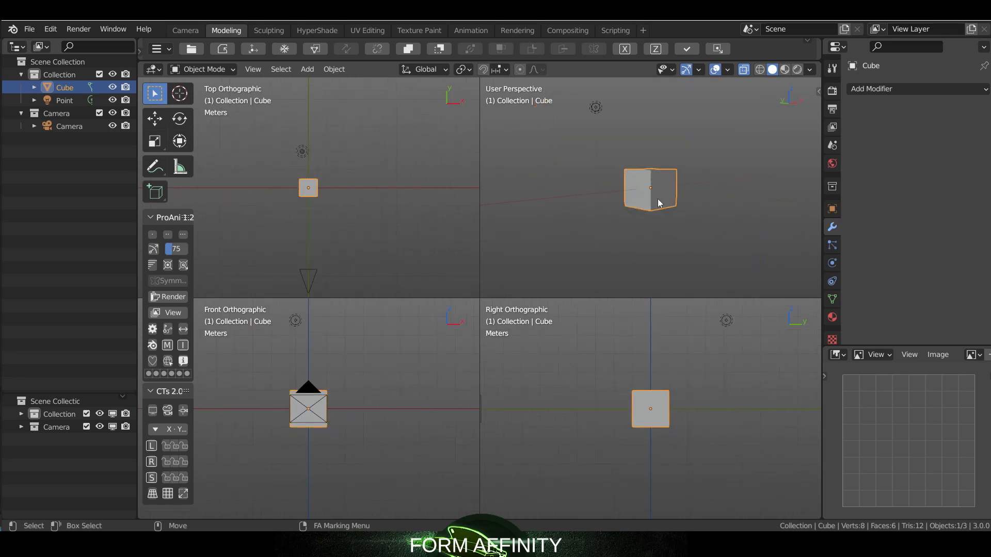
scroll(658, 203, "up", 8)
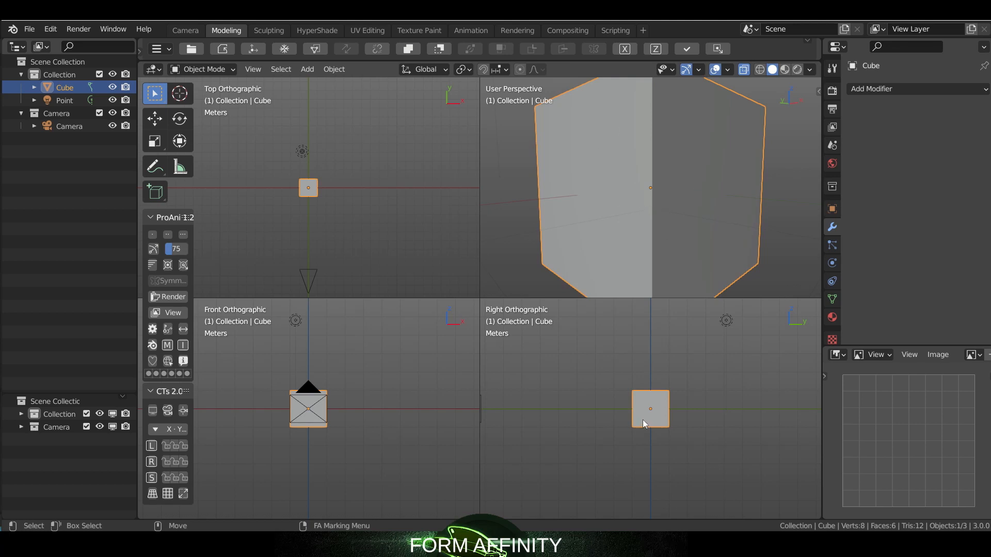
scroll(642, 404, "up", 8)
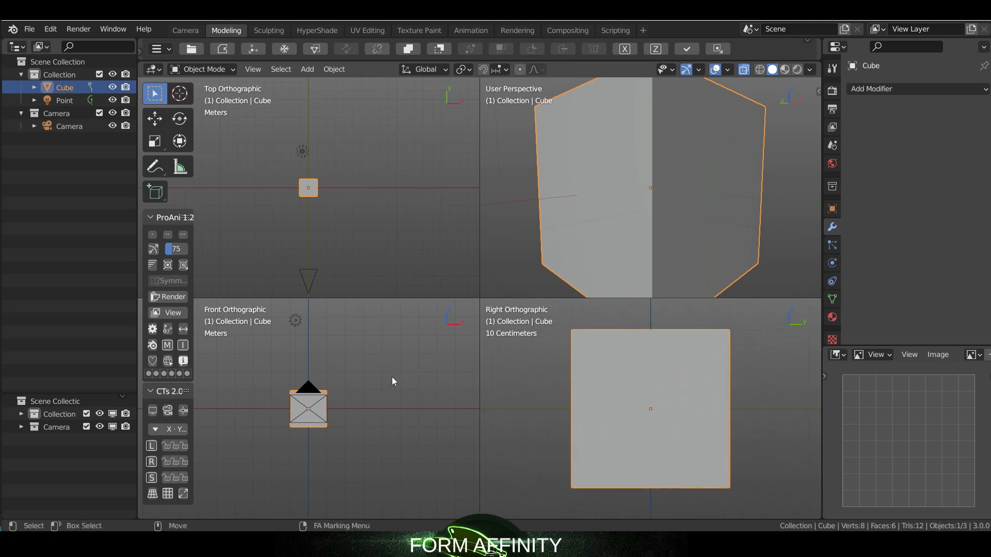
scroll(387, 380, "up", 2)
scroll(386, 381, "up", 6)
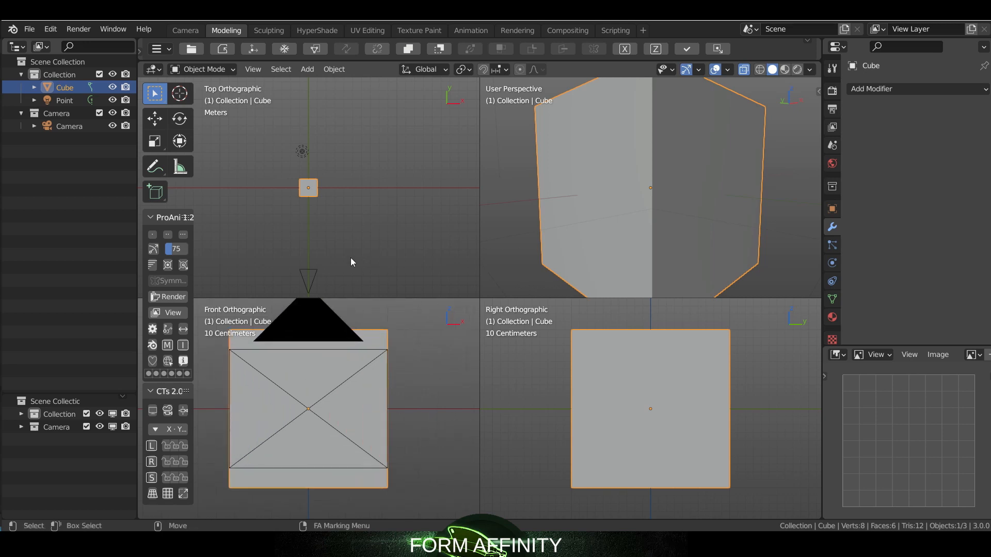
scroll(351, 258, "up", 8)
scroll(576, 293, "down", 8)
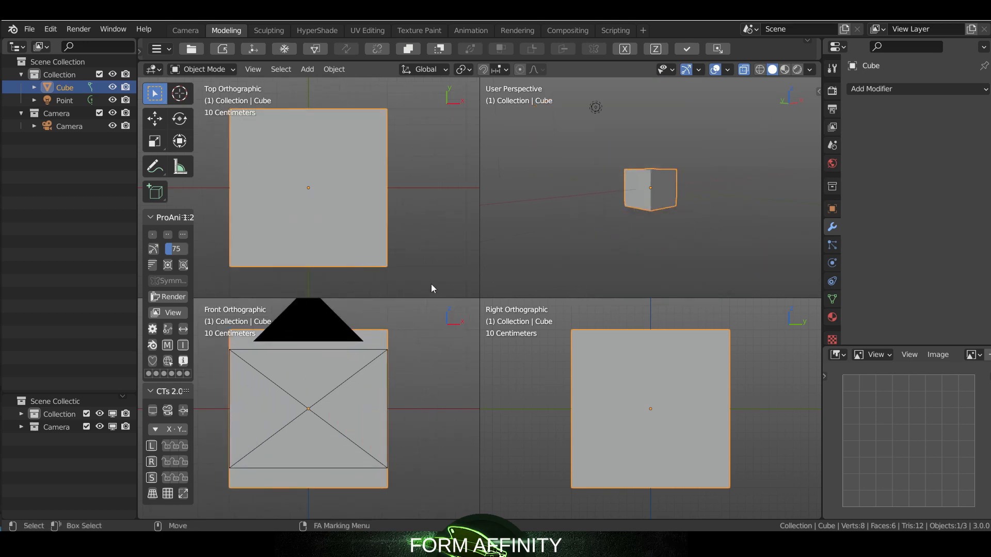
scroll(431, 284, "down", 8)
scroll(449, 363, "down", 8)
scroll(575, 315, "down", 8)
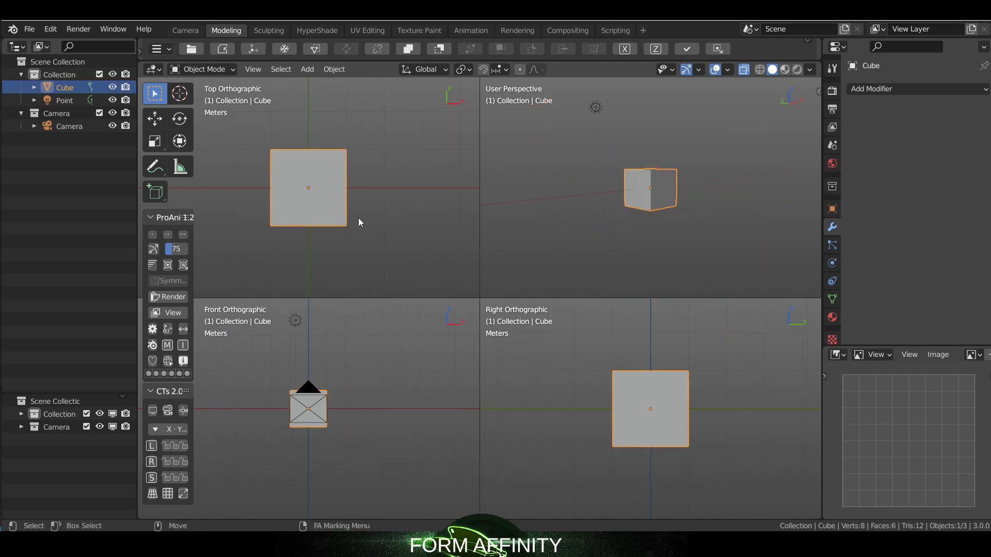
scroll(358, 221, "down", 8)
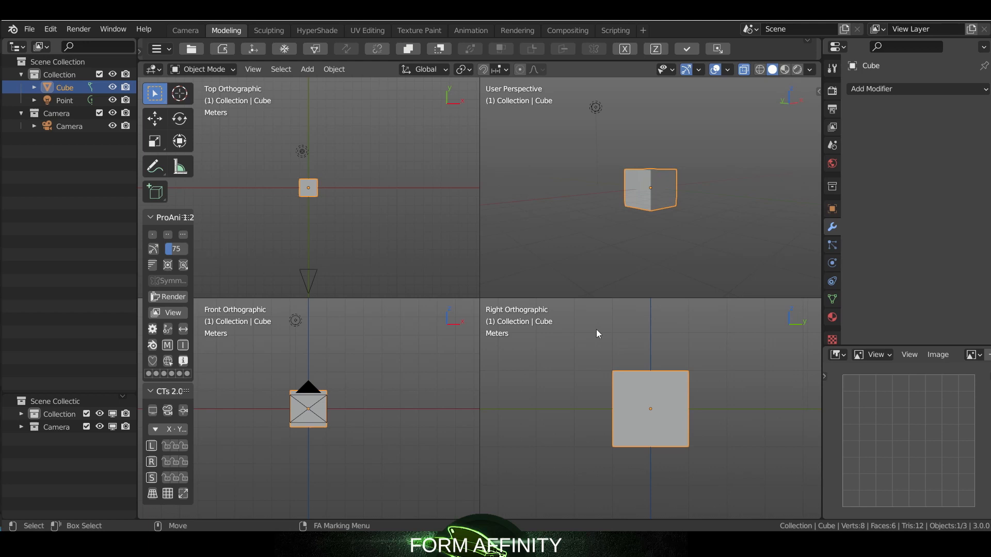
key("ctrl+alt+q")
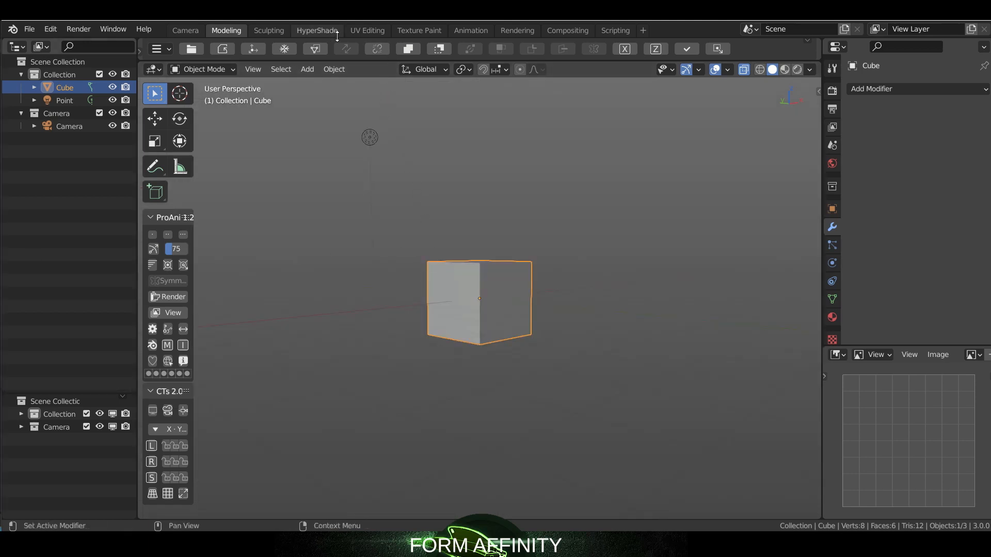
left_click(360, 31)
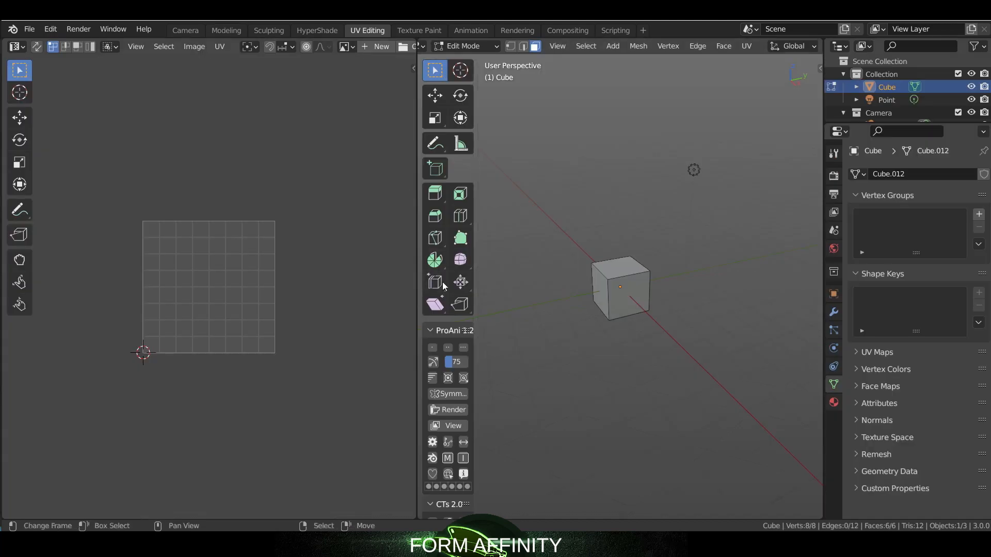
left_click(609, 268)
left_click_drag(560, 227, 680, 375)
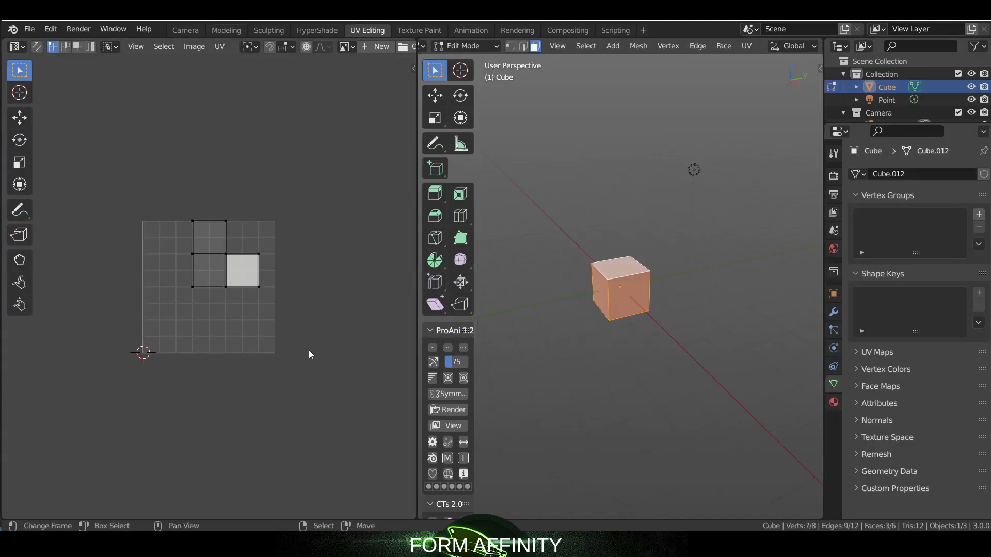
scroll(255, 337, "up", 4)
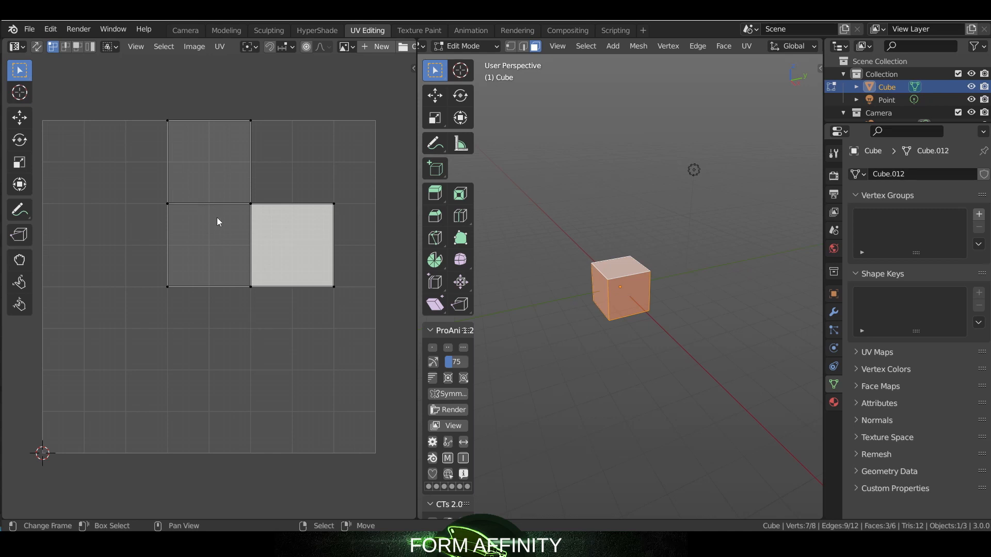
mouse_move(218, 222)
middle_mouse_down()
mouse_move(204, 245)
mouse_move(268, 222)
mouse_move(151, 237)
mouse_move(194, 223)
middle_mouse_up()
mouse_move(241, 249)
middle_mouse_down("ctrl")
mouse_move(235, 205)
mouse_move(269, 202)
middle_mouse_up("ctrl")
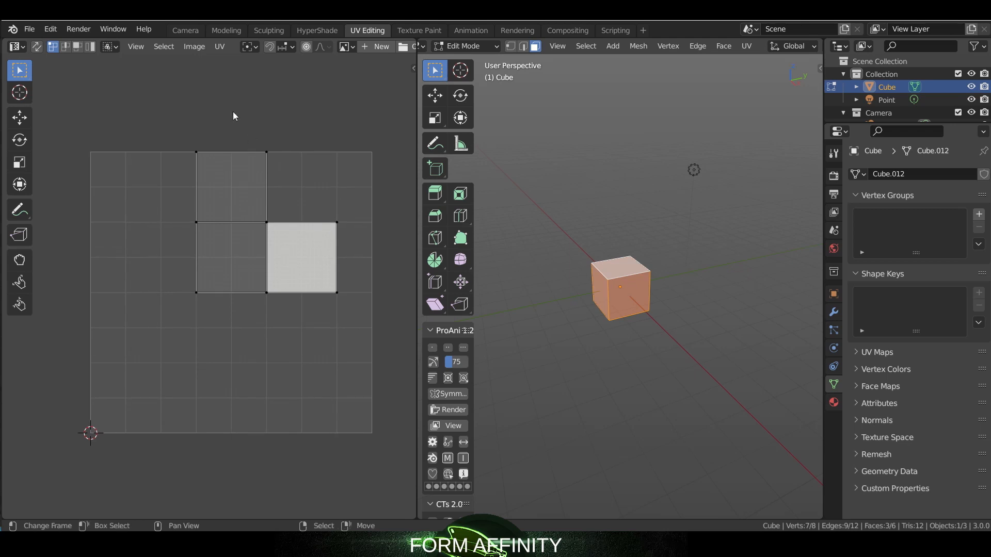
left_click(226, 30)
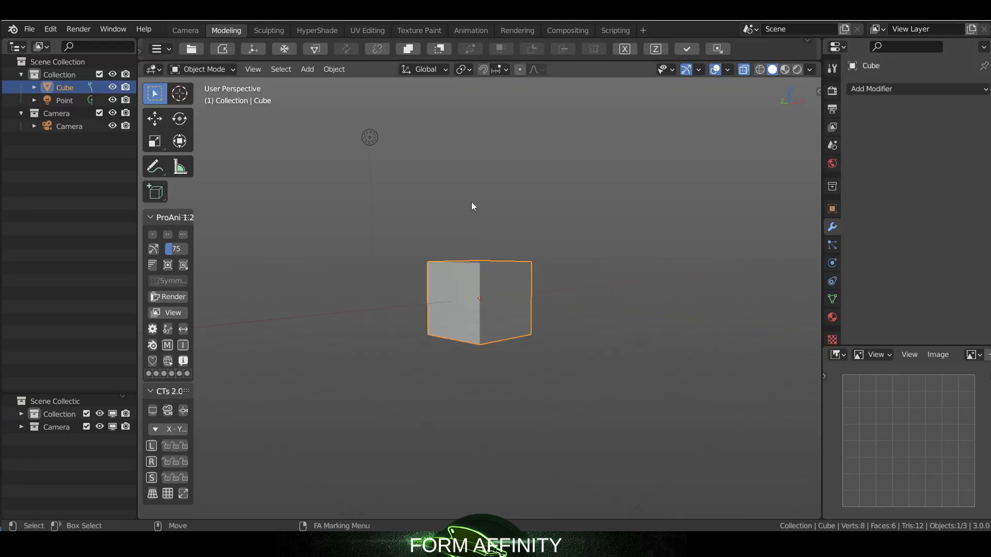
- Add a lattice object and scale it up to surround the cube
left_click(432, 236)
key("shift+a")
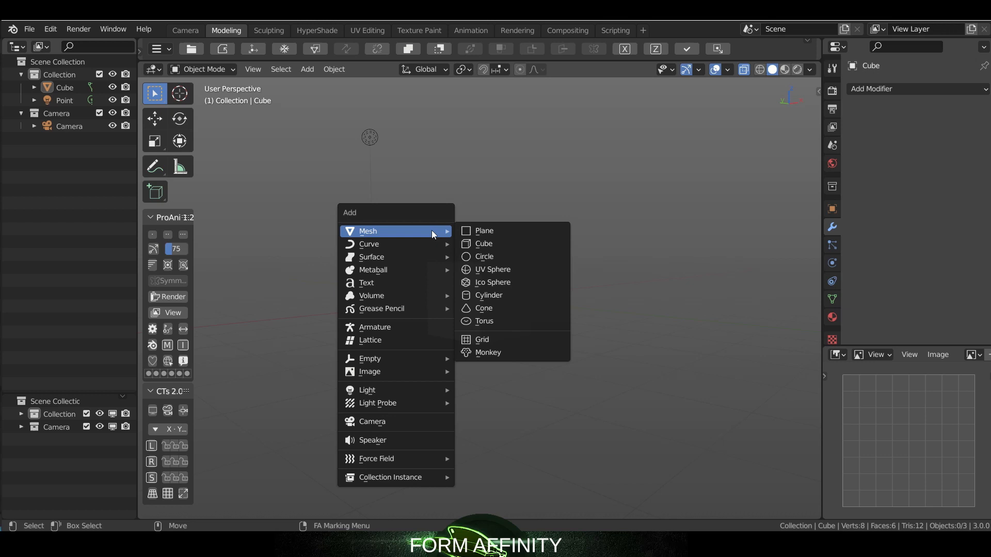
left_click(423, 338)
left_click(385, 316)
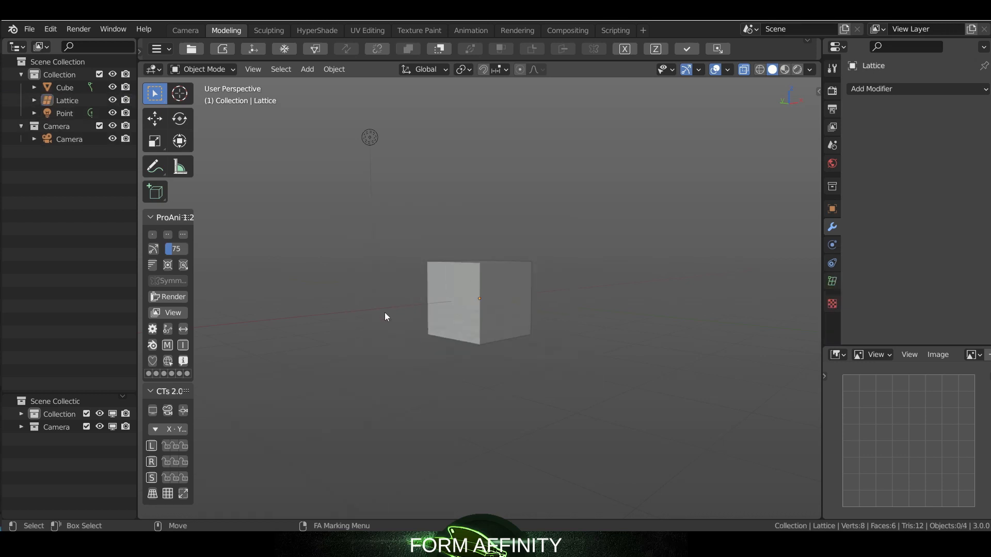
left_click(74, 101)
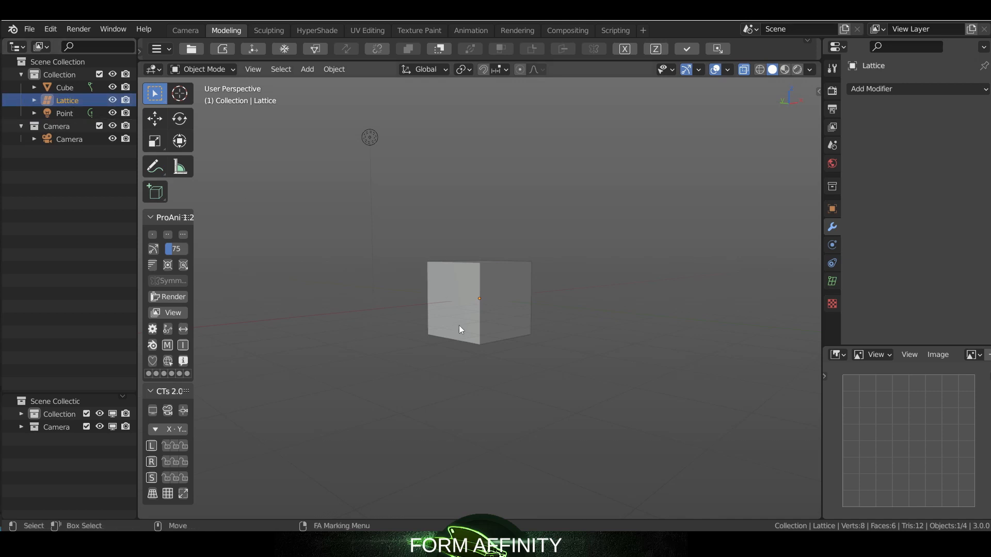
key("shift+space")
key("s")
key("s")
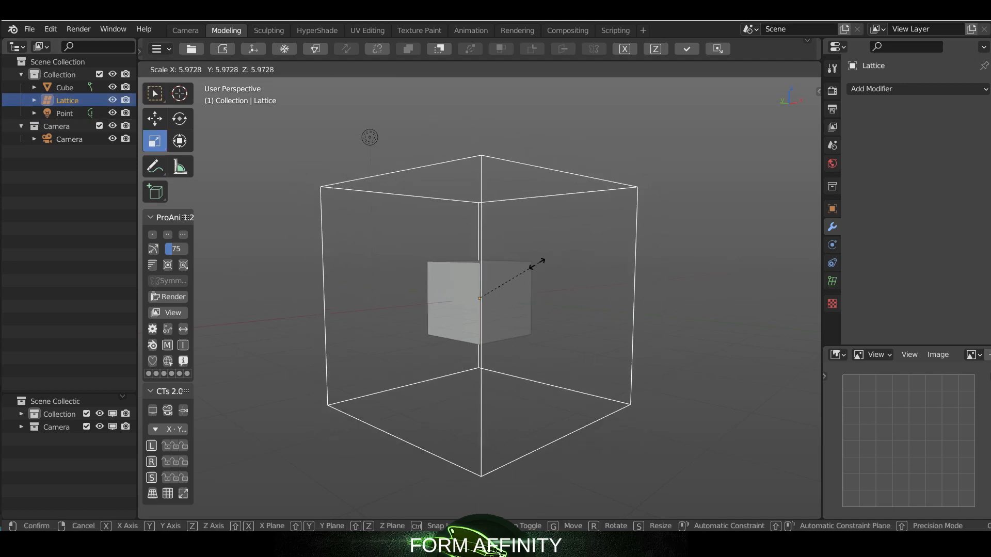
left_click(506, 273)
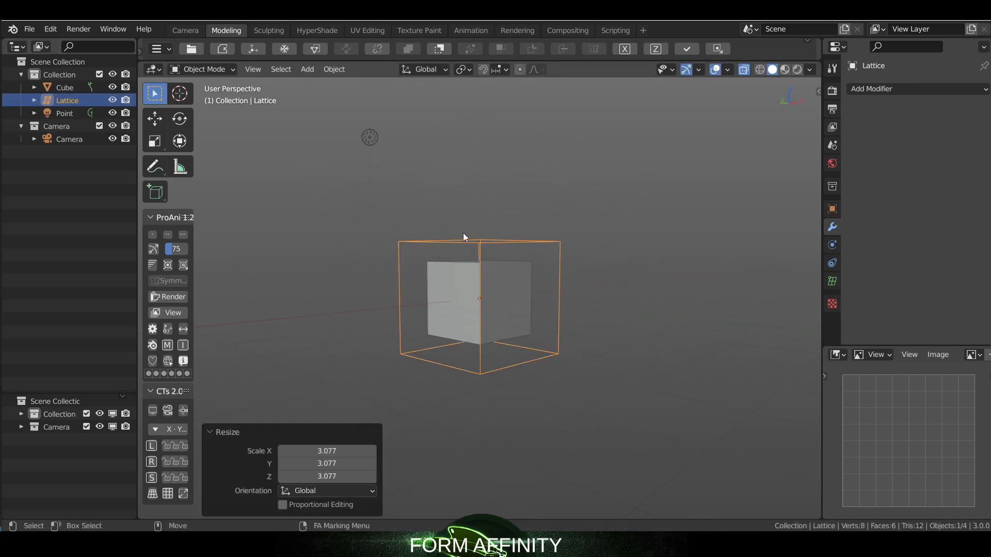
- Enter the lattice's edit mode and cycle the W/E/R move, rotate and scale tools
right_click_drag(463, 233, 393, 229)
left_click(394, 233)
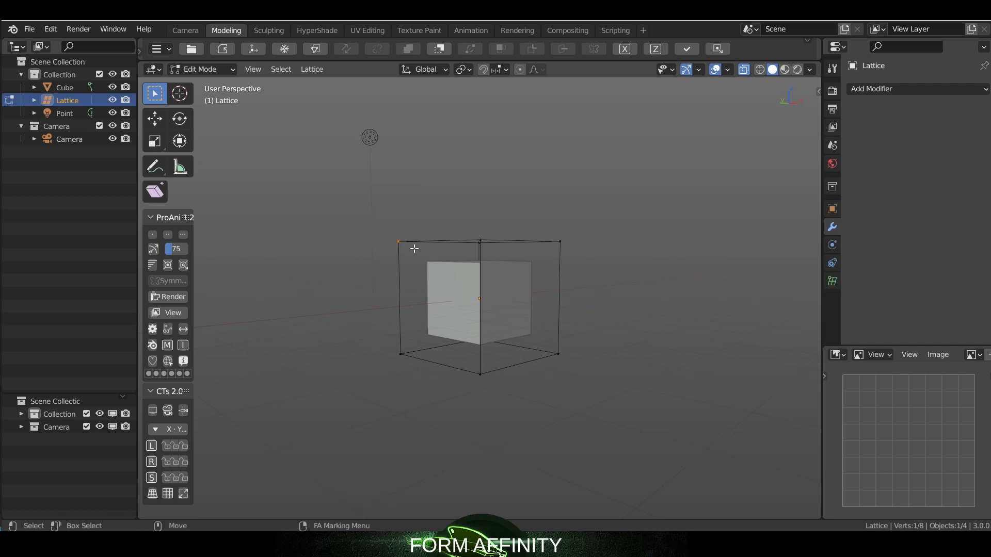
key("w")
key("e")
key("r")
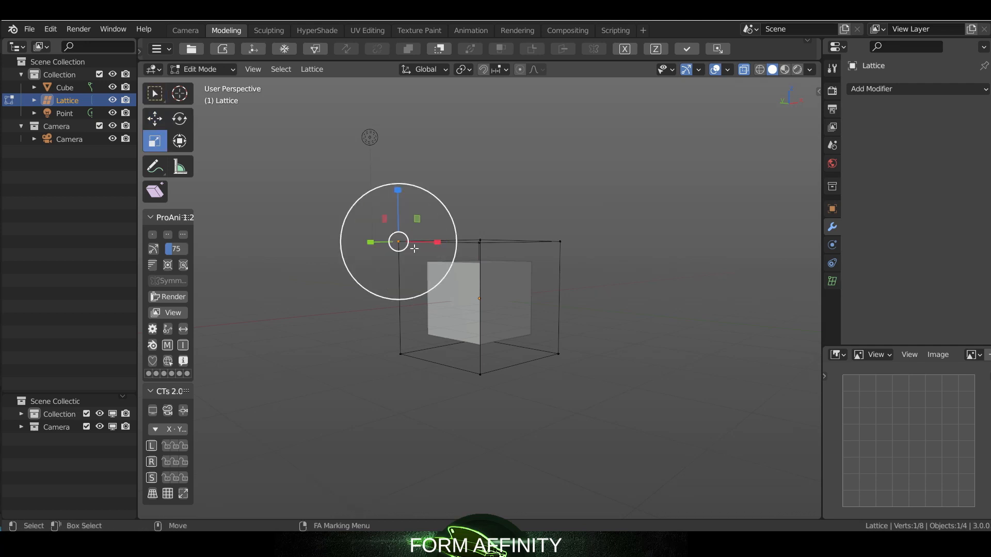
key("e")
key("w")
key("q")
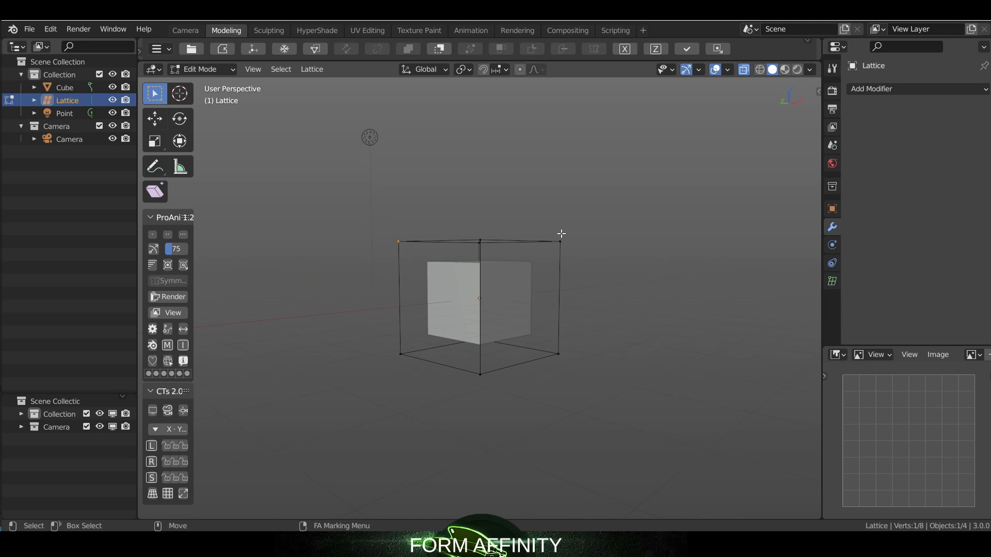
- Select lattice points, cycle the transform tools on them, then delete the lattice object
mouse_move(566, 207)
middle_mouse_down()
mouse_move(547, 214)
mouse_move(554, 223)
middle_mouse_up()
left_click_drag(542, 218, 599, 261)
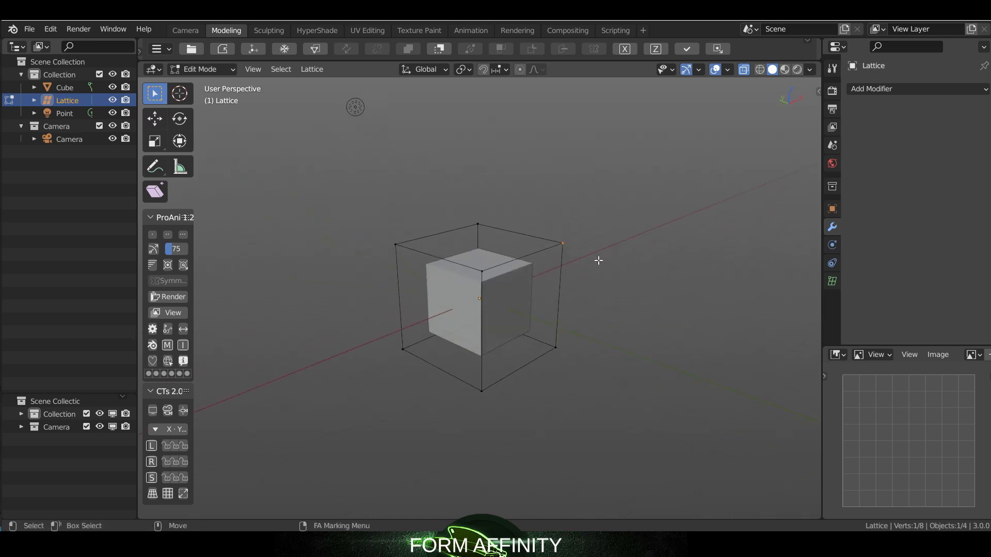
key("w")
key("e")
key("r")
key("e")
key("w")
key("q")
left_click(508, 238)
key("e")
key("w")
key("q")
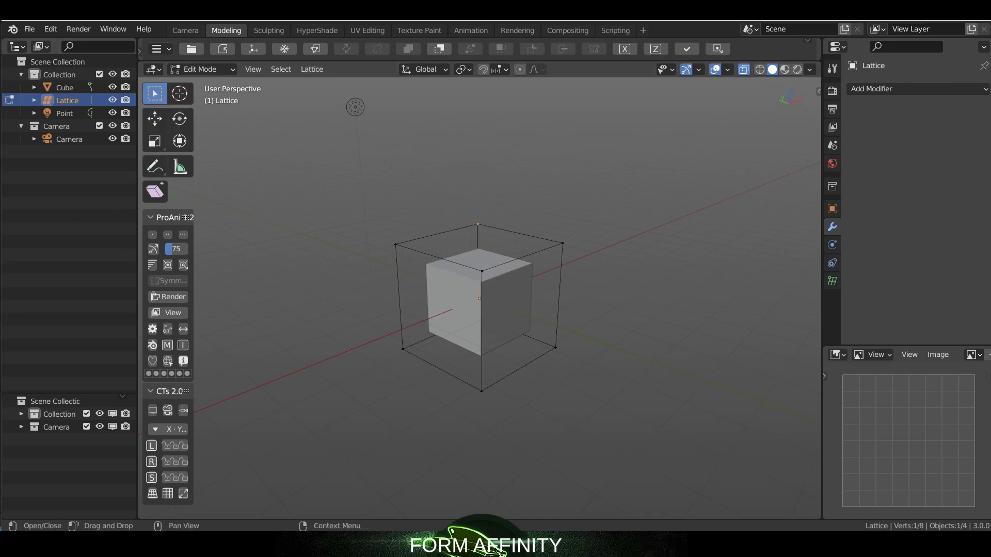
key("Delete")
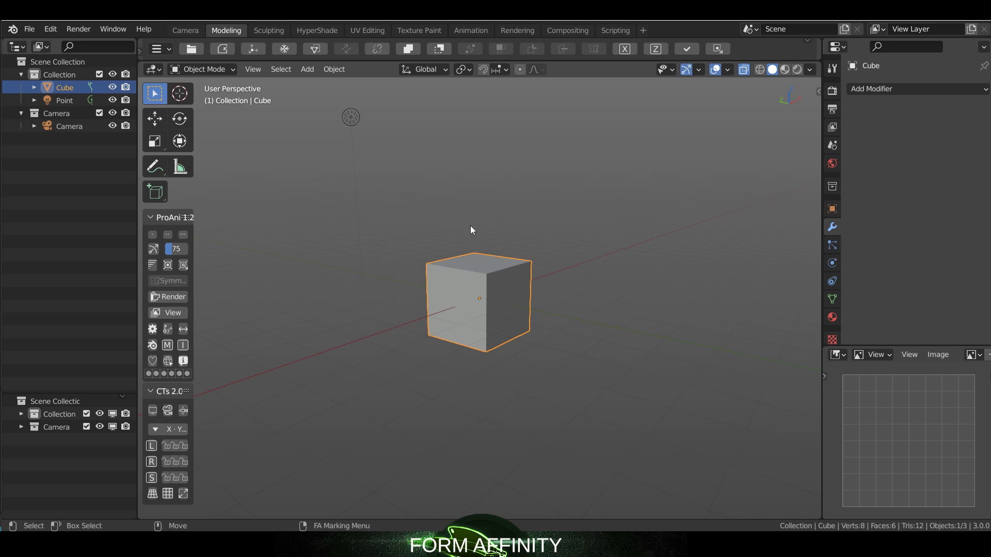
- Test free and axis-handle moves of the cube along Y and X, undoing each
key("g")
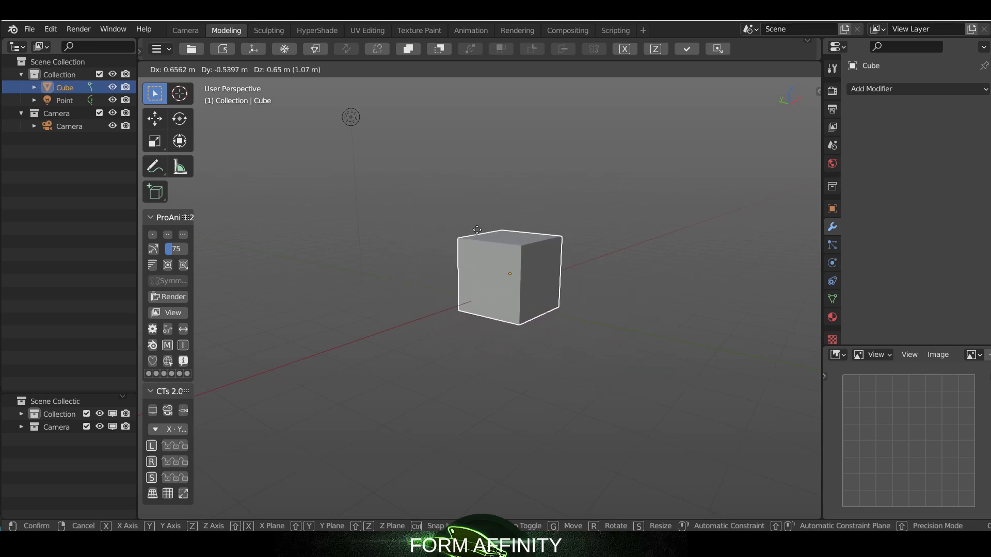
left_click(462, 240)
key("ctrl+z")
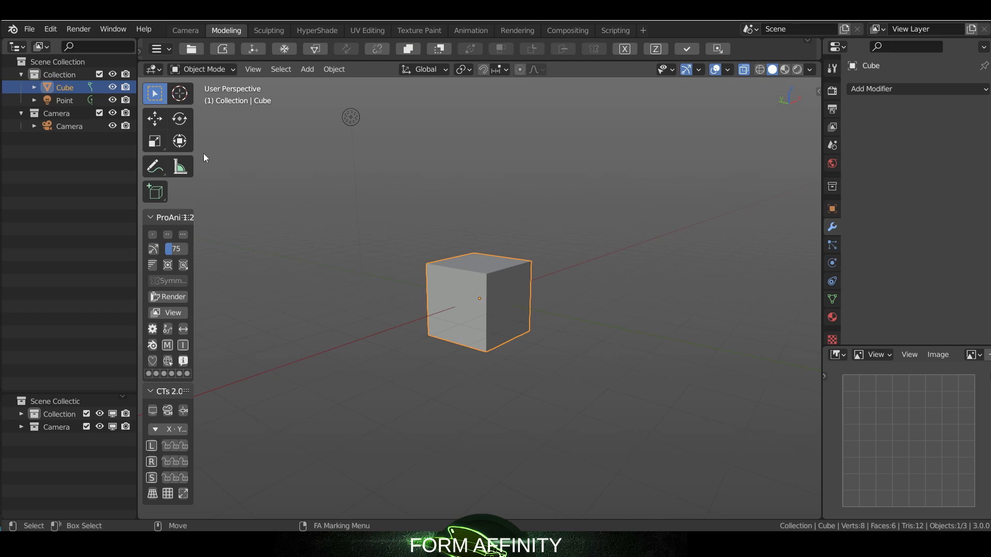
left_click(151, 120)
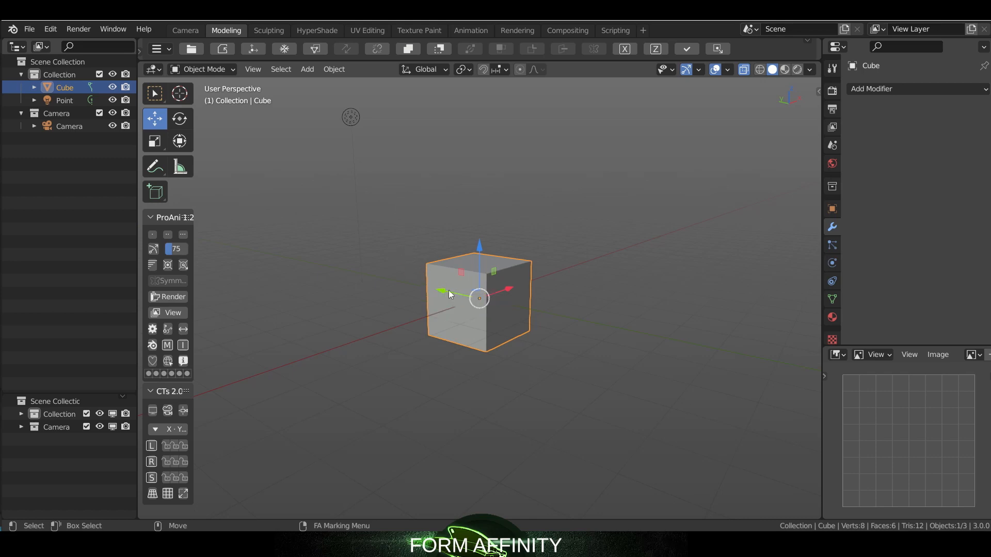
left_click_drag(449, 291, 437, 296)
key("ctrl+z")
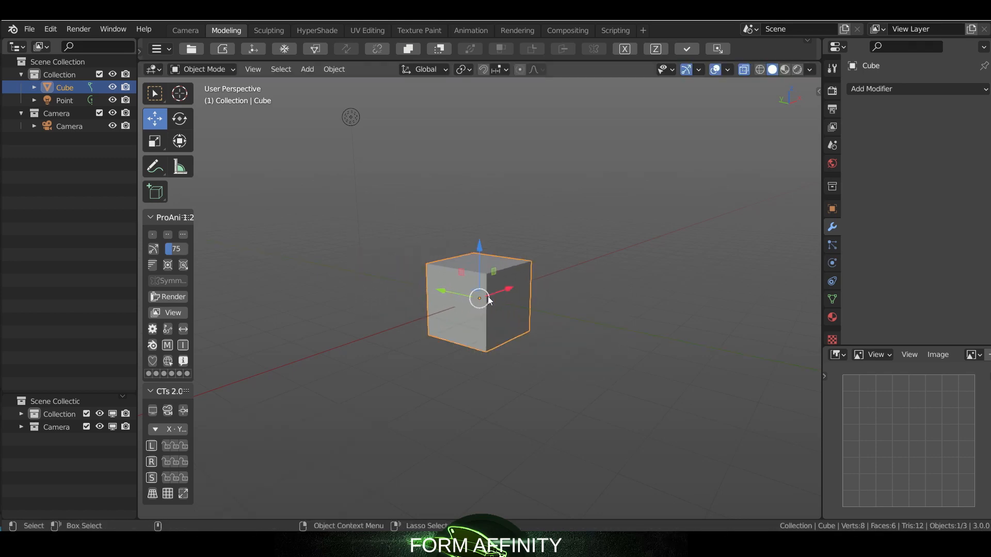
mouse_move(502, 288)
left_mouse_down()
mouse_move(487, 296)
mouse_move(500, 301)
left_mouse_up()
key("ctrl+z")
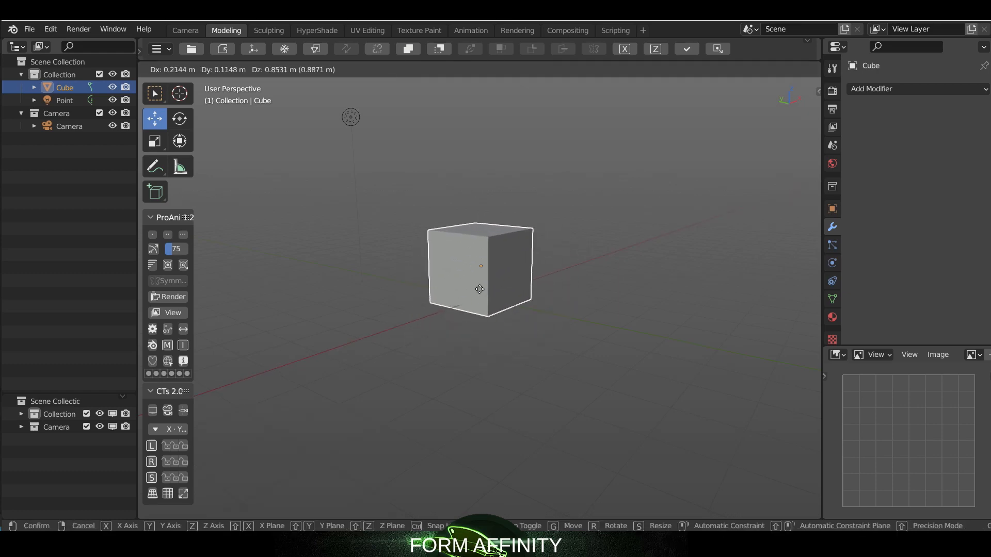
key("ctrl+z")
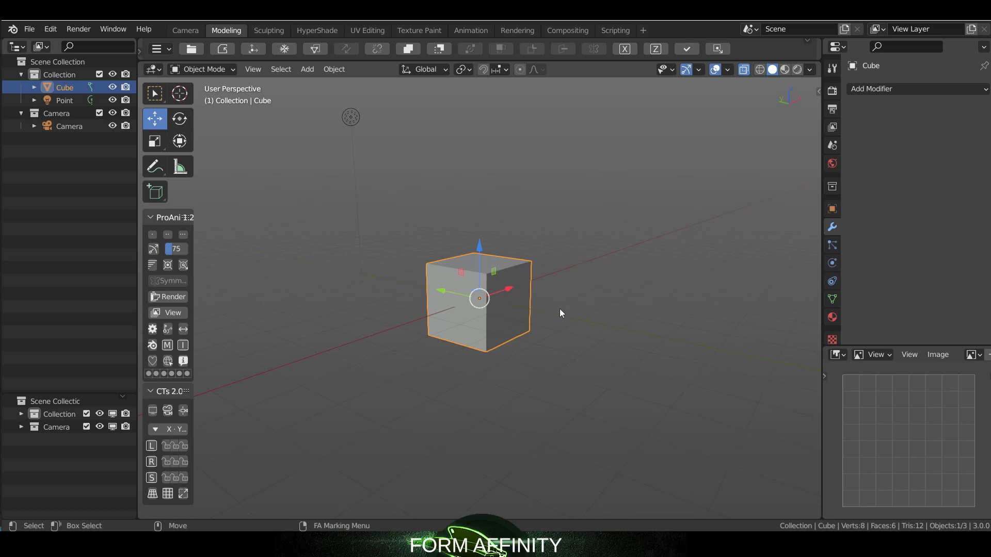
- Move the cube about -0.3 m constrained to the global X axis, then return to box selection
key("g")
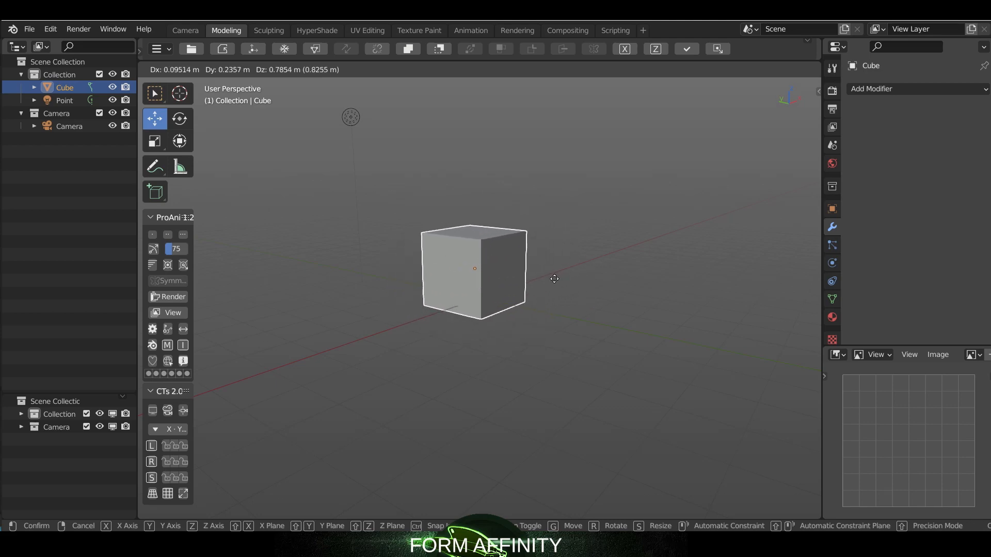
left_click(550, 282)
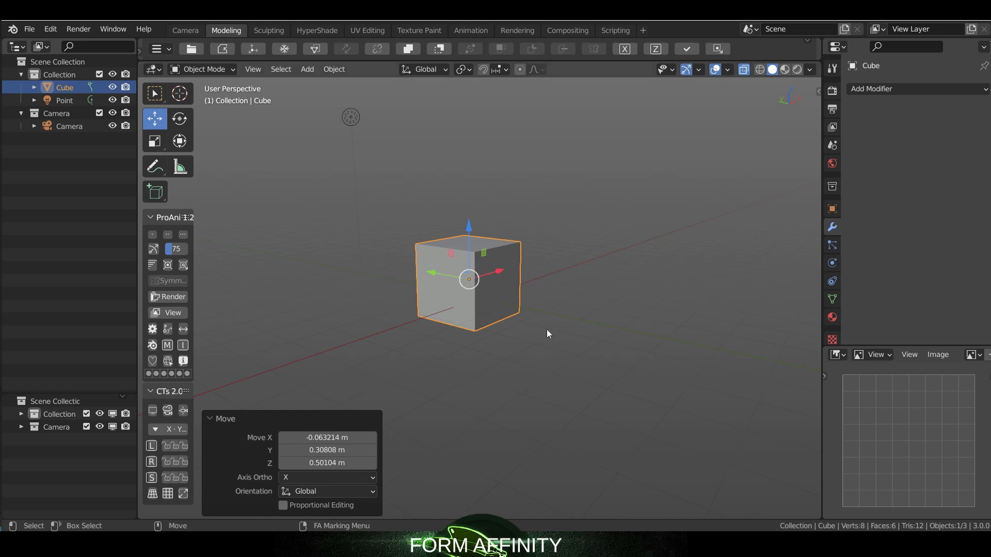
key("g")
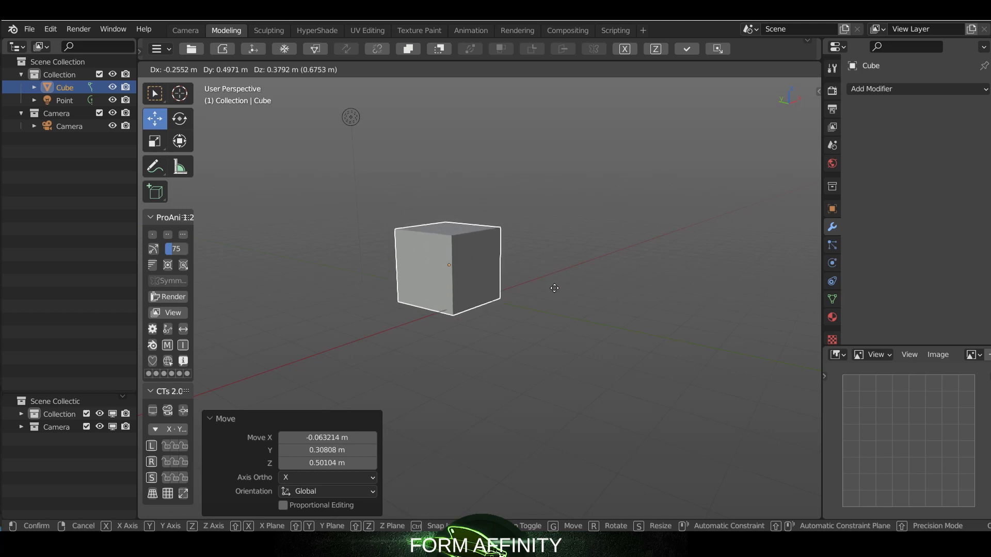
key("y")
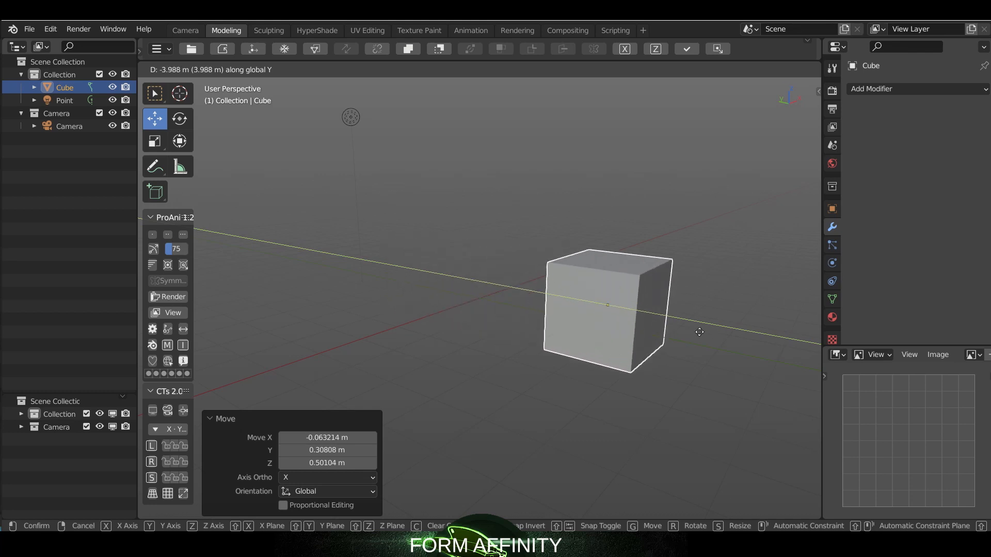
key("z")
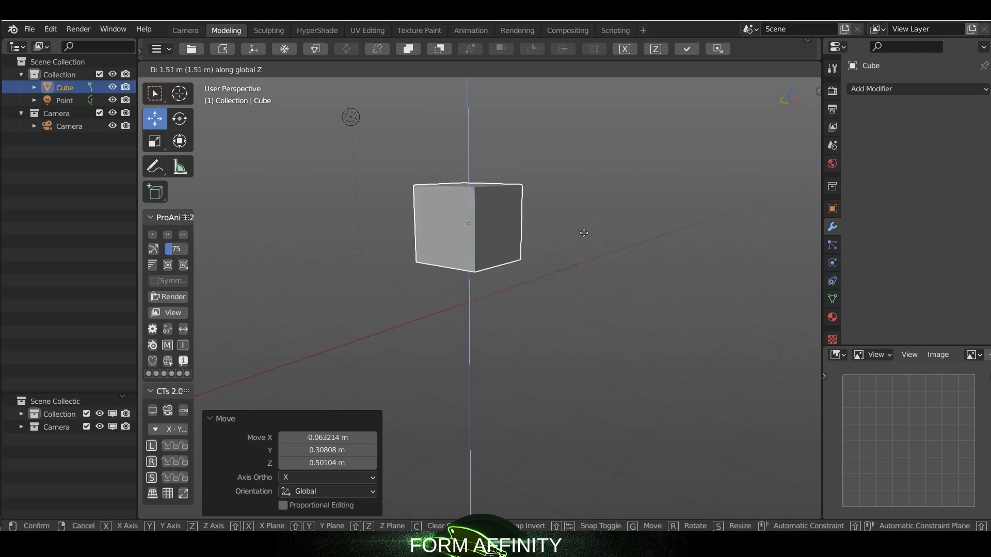
key("x")
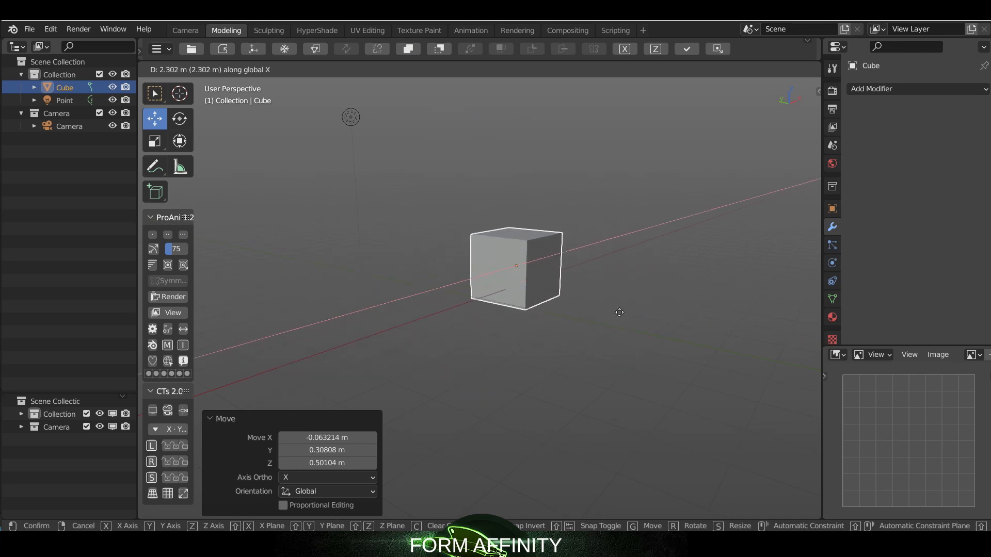
key("z")
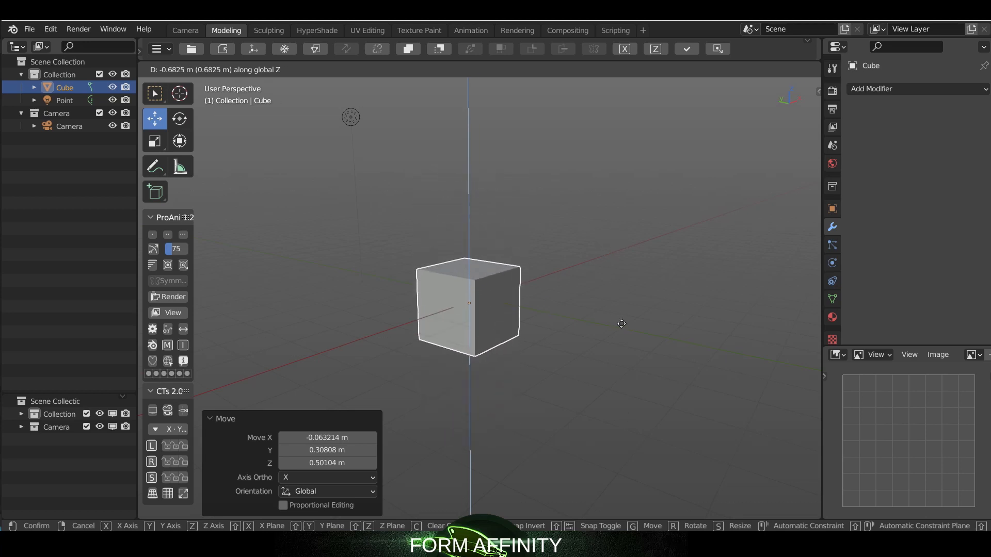
key("x")
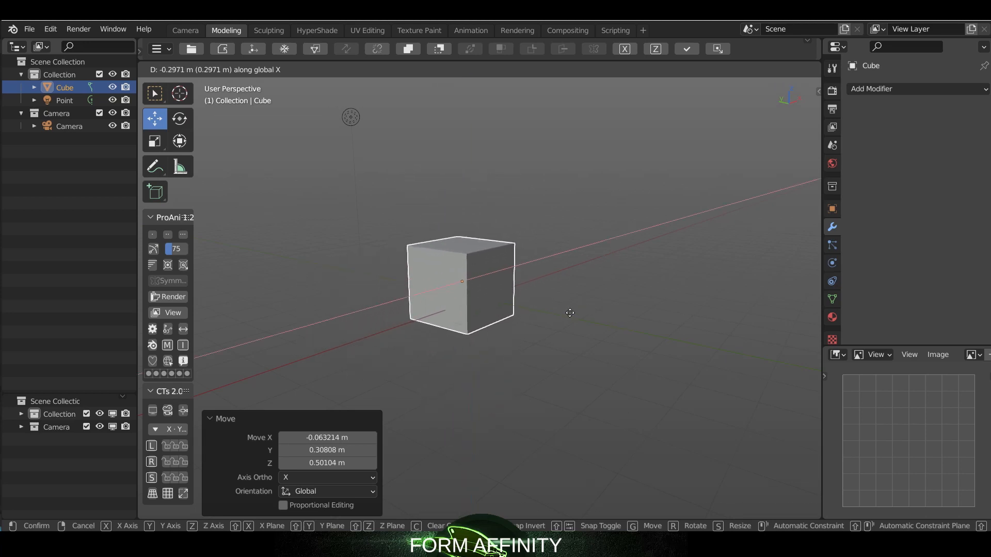
left_click(569, 313)
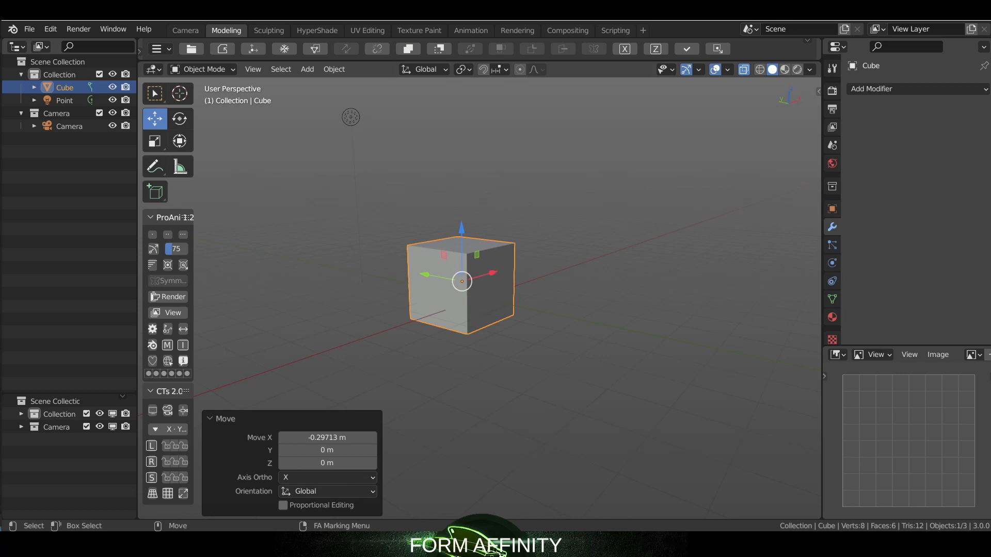
key("w")
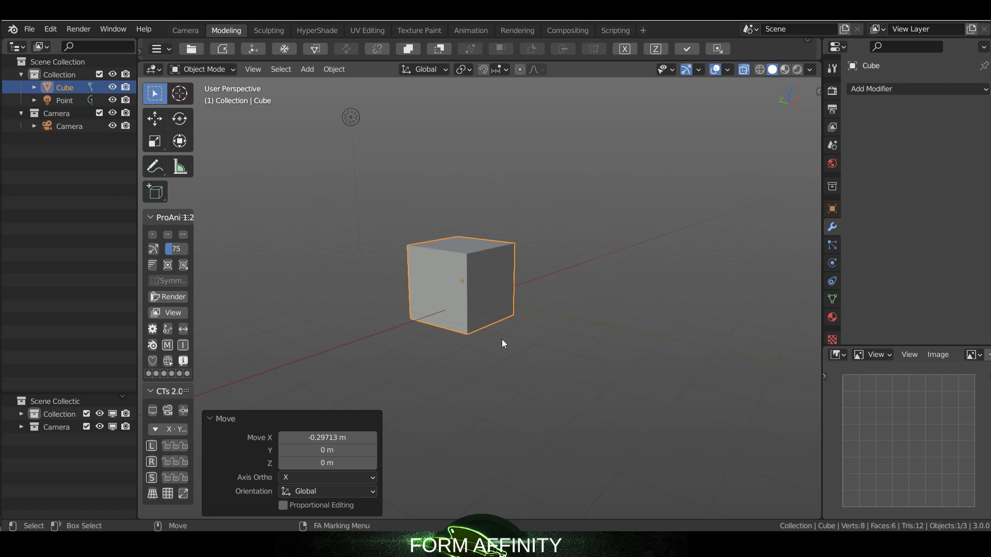
mouse_move(536, 276)
middle_mouse_down()
mouse_move(559, 263)
mouse_move(609, 273)
mouse_move(415, 245)
mouse_move(407, 325)
mouse_move(627, 245)
middle_mouse_up()
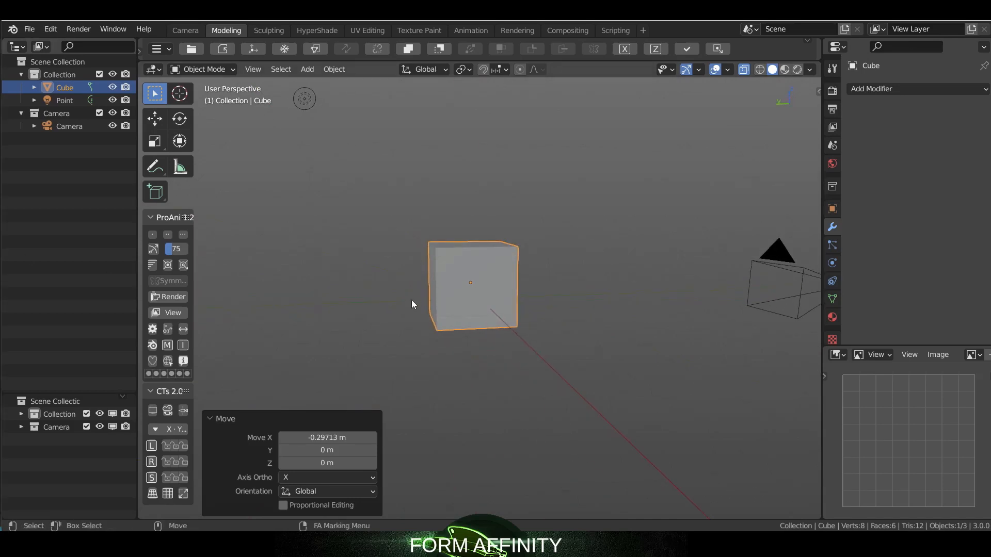
left_click(396, 298)
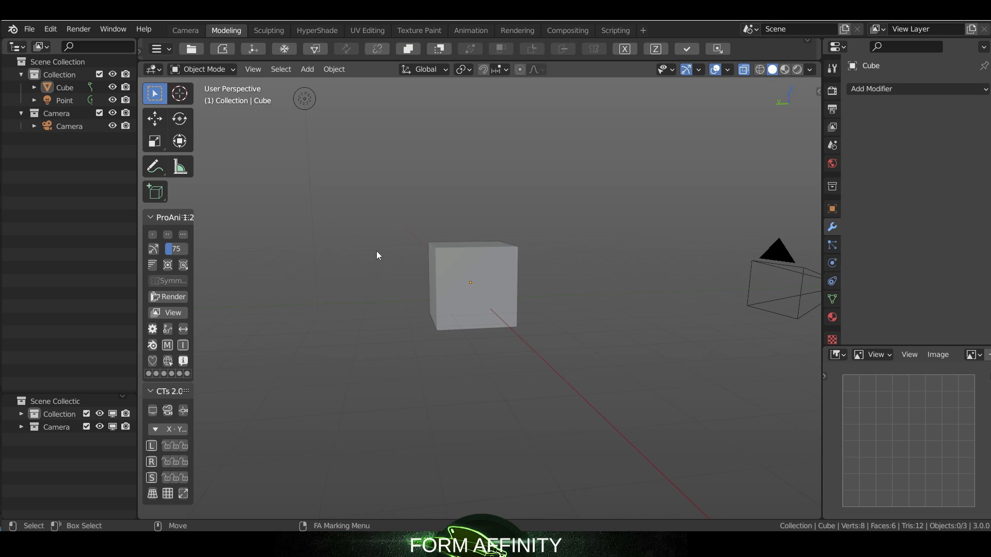
key("KP_0")
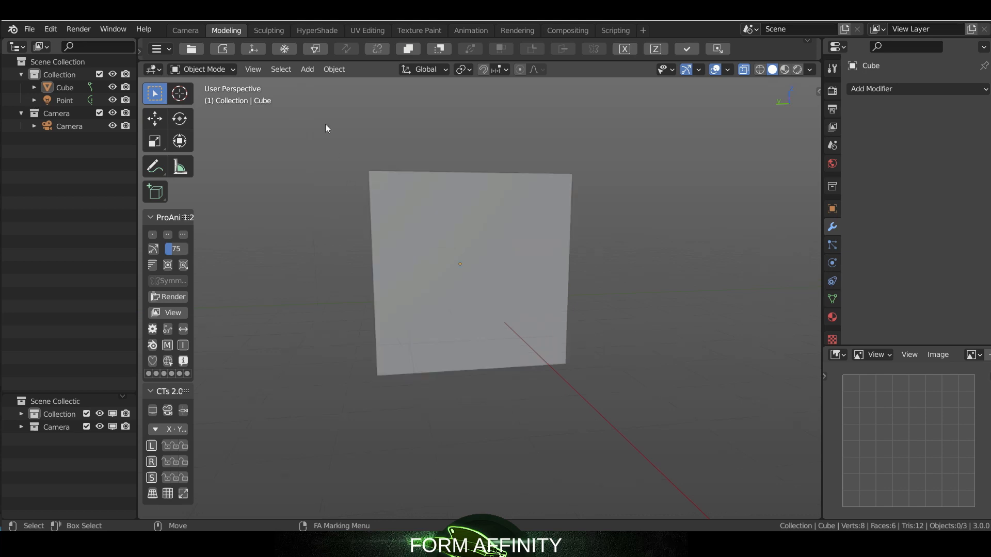
left_click(468, 30)
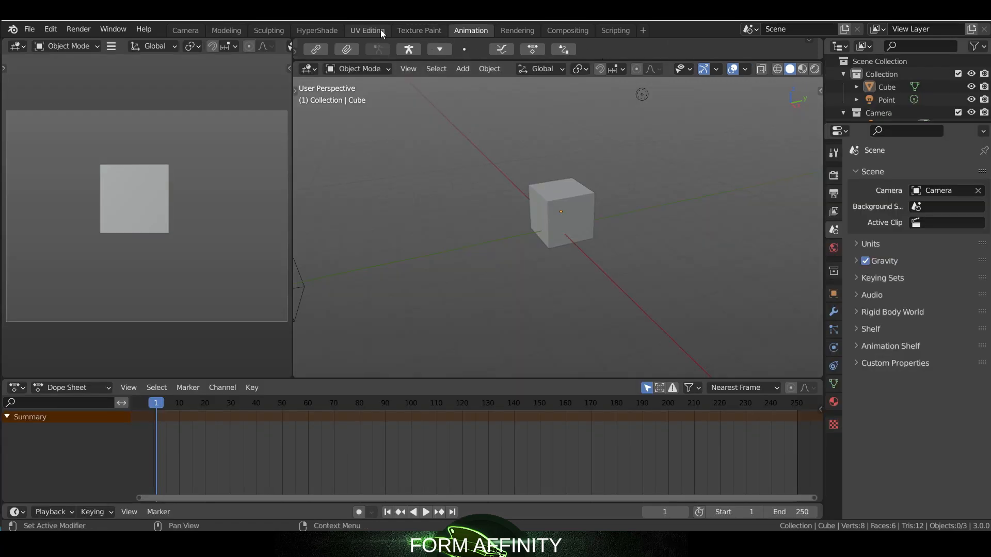
left_click(219, 30)
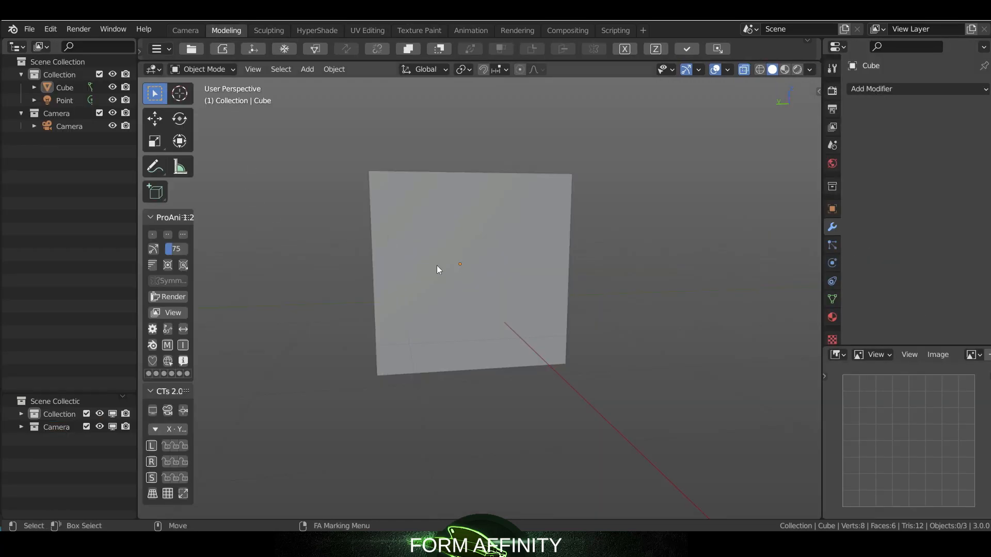
middle_click_drag(426, 240, 456, 196)
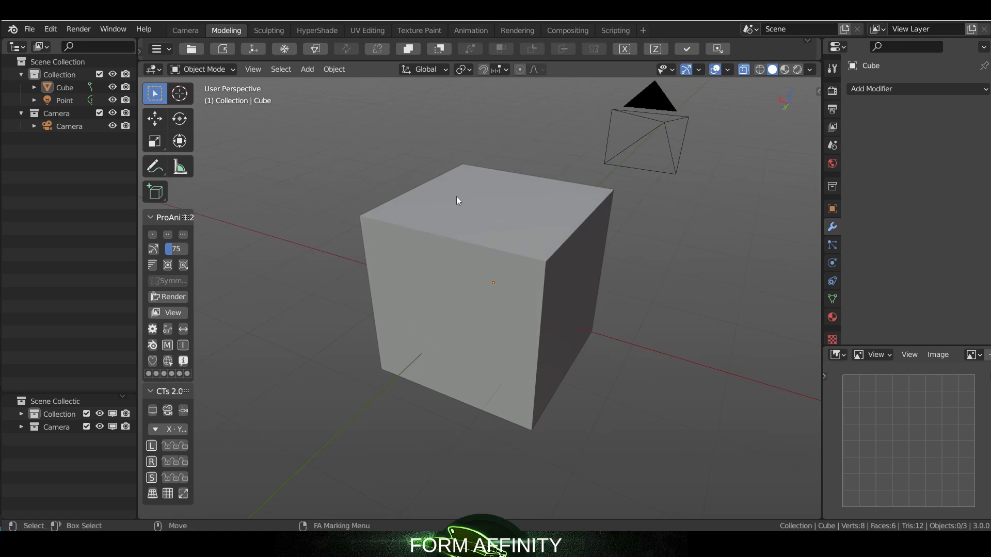